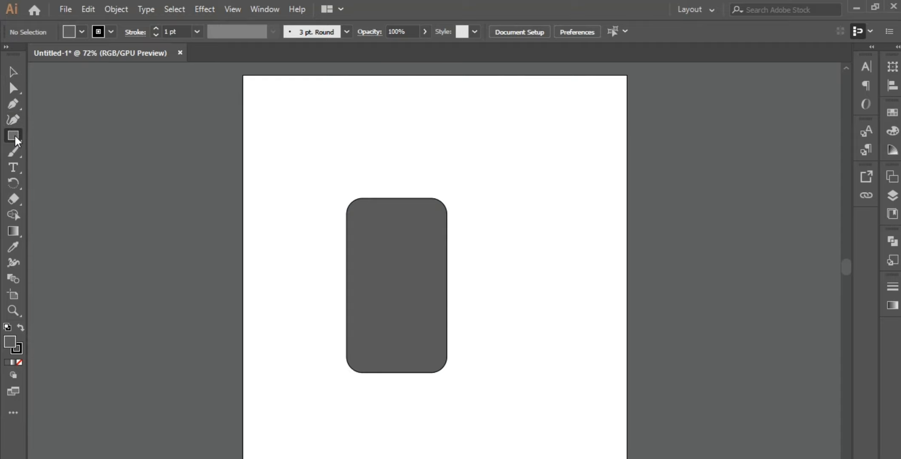
Step: Draw a full-height, narrower rectangle centred over the dark rounded body and fill it with grey #7C7C7C
{"action": "left_click", "coordinate": [15, 103]}
{"action": "left_click", "coordinate": [12, 137]}
{"action": "mouse_move", "coordinate": [359, 198]}
{"action": "left_mouse_down"}
{"action": "mouse_move", "coordinate": [448, 340]}
{"action": "mouse_move", "coordinate": [435, 372]}
{"action": "left_mouse_up"}
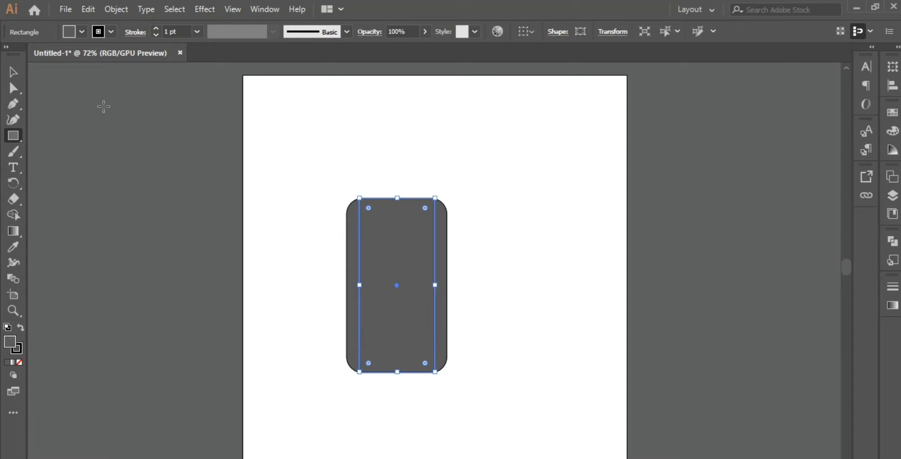
{"action": "double_click", "coordinate": [11, 342]}
{"action": "left_click_drag", "start_coordinate": [272, 246], "coordinate": [271, 245]}
{"action": "left_click", "coordinate": [594, 165]}
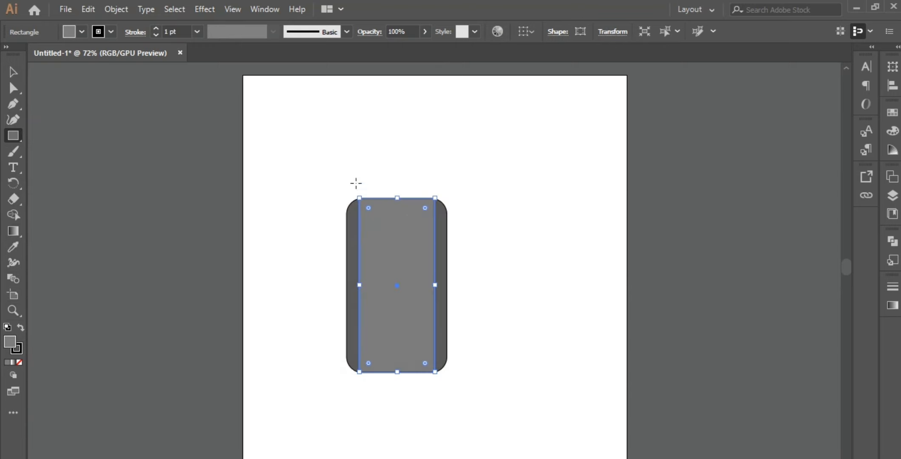
Step: Remove the stroke from the lighter central rectangle
{"action": "left_click", "coordinate": [14, 88]}
{"action": "left_click", "coordinate": [204, 183]}
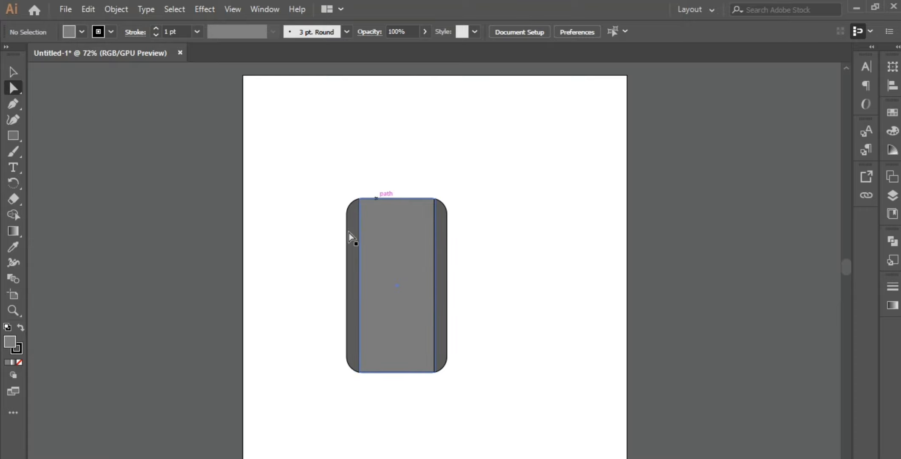
{"action": "left_click", "coordinate": [384, 237]}
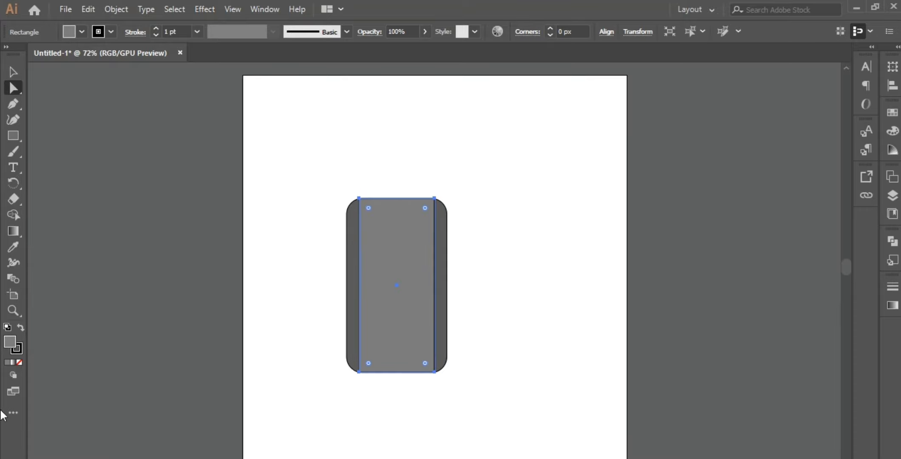
{"action": "left_click", "coordinate": [23, 348]}
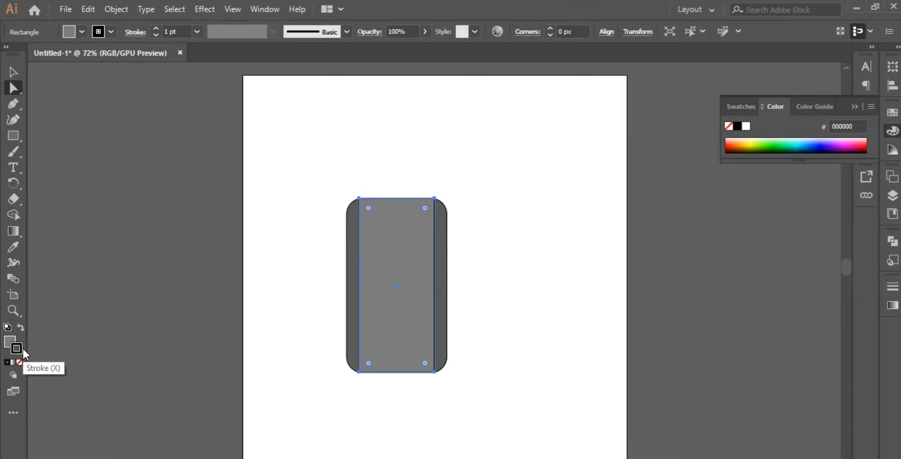
{"action": "double_click", "coordinate": [23, 349]}
{"action": "left_click", "coordinate": [592, 183]}
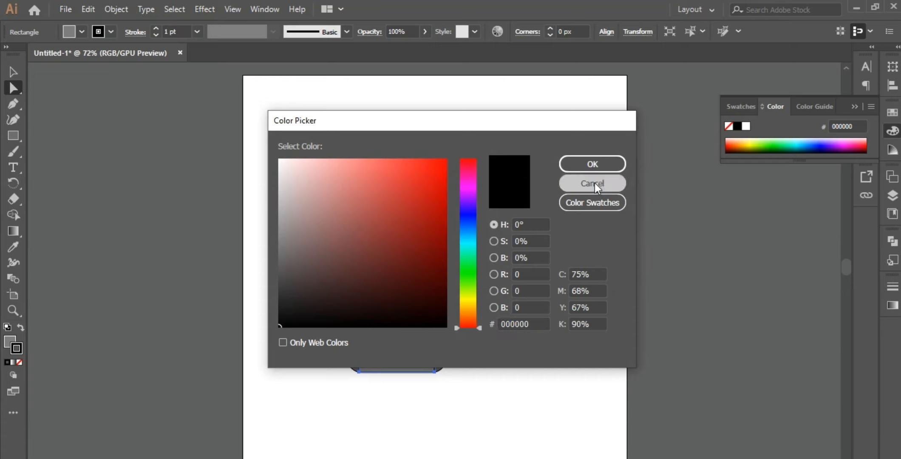
{"action": "left_click", "coordinate": [19, 360]}
{"action": "left_click", "coordinate": [269, 267]}
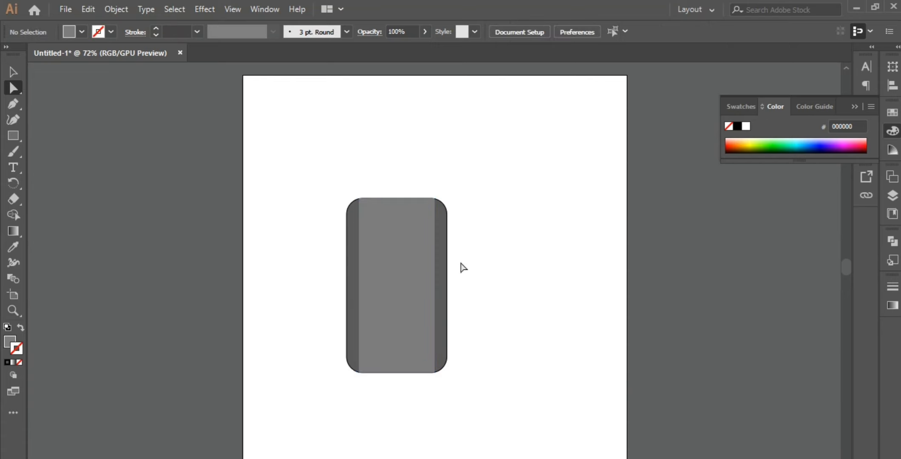
Step: Restore a solid black stroke on the central rectangle
{"action": "left_click", "coordinate": [374, 287]}
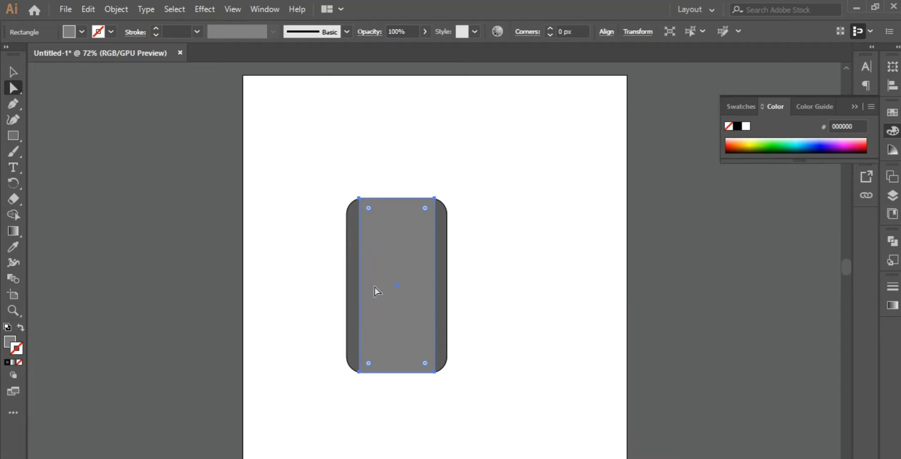
{"action": "left_click", "coordinate": [6, 363]}
{"action": "left_click", "coordinate": [351, 241]}
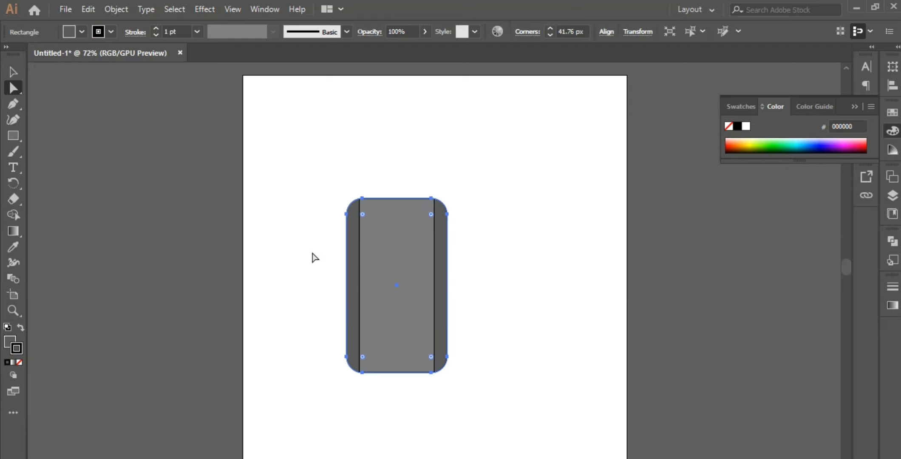
{"action": "left_click", "coordinate": [339, 256]}
Step: Set the central rectangle's stroke colour to #606060
{"action": "left_click", "coordinate": [386, 276]}
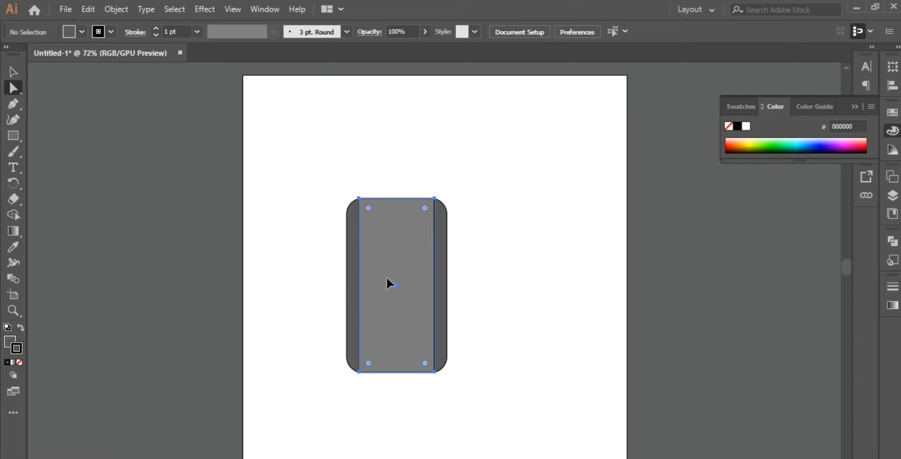
{"action": "double_click", "coordinate": [19, 349]}
{"action": "type", "text": "606060"}
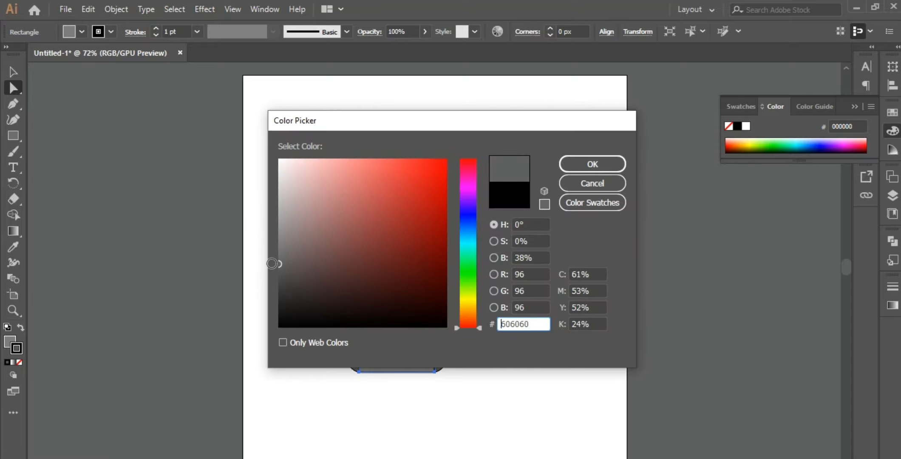
{"action": "left_click", "coordinate": [584, 161]}
{"action": "left_click", "coordinate": [561, 218]}
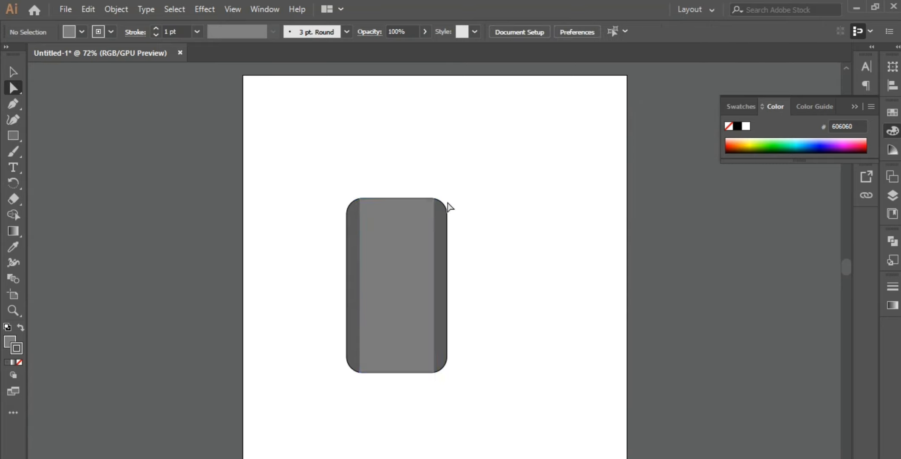
Step: Change the central rectangle's stroke colour to the darker grey #474747
{"action": "left_click", "coordinate": [429, 342]}
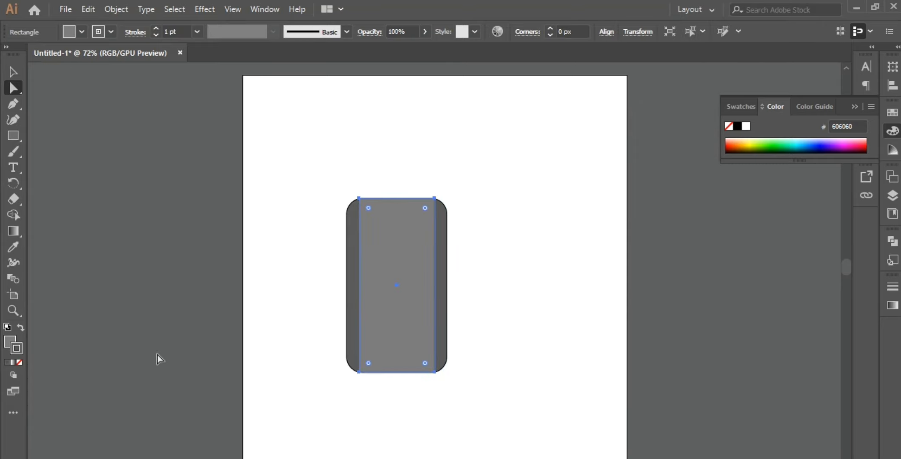
{"action": "double_click", "coordinate": [17, 353]}
{"action": "left_click", "coordinate": [278, 281]}
{"action": "left_click", "coordinate": [622, 165]}
{"action": "left_click", "coordinate": [513, 284]}
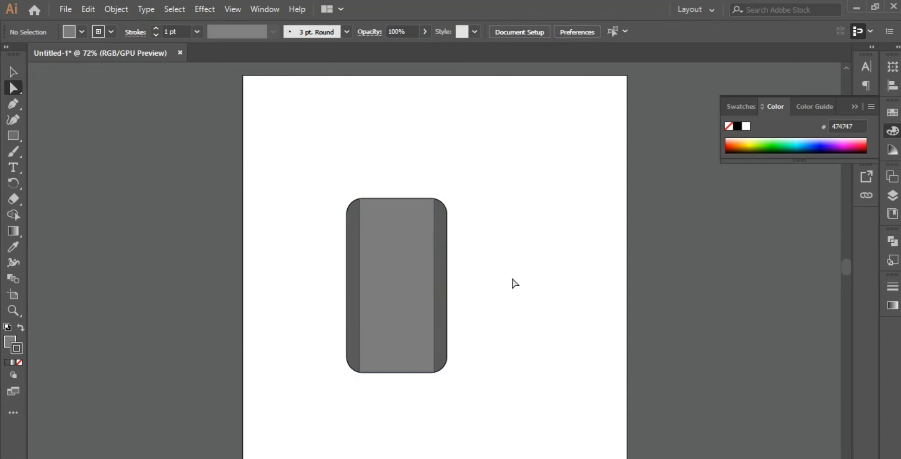
Step: Draw a smaller rectangle over the central strip's lower half, round its corners and align its lower edge with the body's base
{"action": "left_click", "coordinate": [14, 136]}
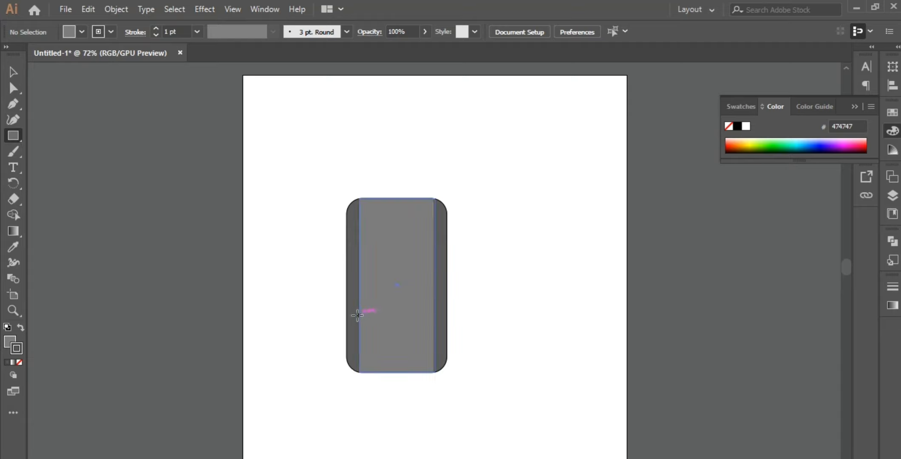
{"action": "mouse_move", "coordinate": [365, 303]}
{"action": "left_mouse_down"}
{"action": "mouse_move", "coordinate": [431, 366]}
{"action": "mouse_move", "coordinate": [429, 392]}
{"action": "mouse_move", "coordinate": [398, 385]}
{"action": "left_mouse_up"}
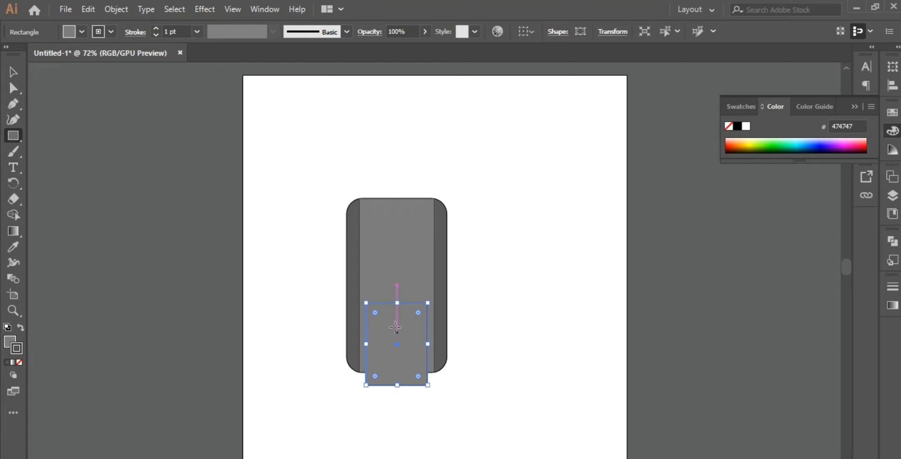
{"action": "left_click_drag", "start_coordinate": [372, 312], "coordinate": [377, 316]}
{"action": "left_click_drag", "start_coordinate": [395, 345], "coordinate": [396, 335]}
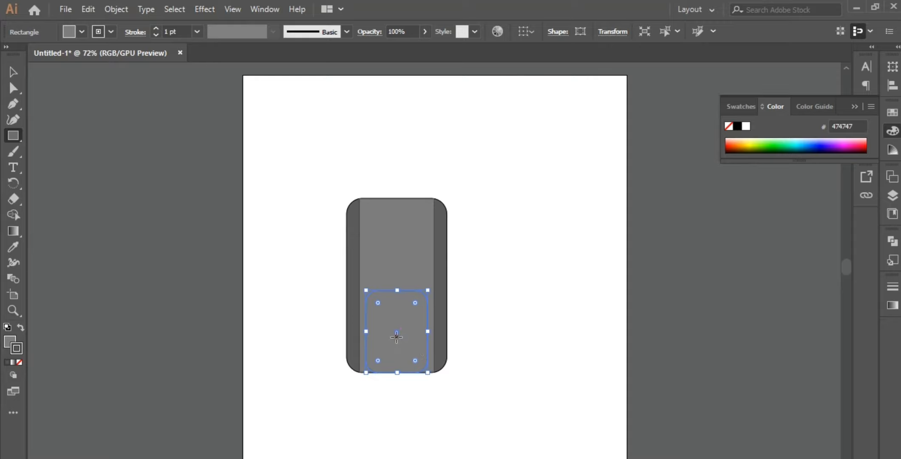
{"action": "left_click", "coordinate": [502, 366]}
{"action": "left_click", "coordinate": [459, 270]}
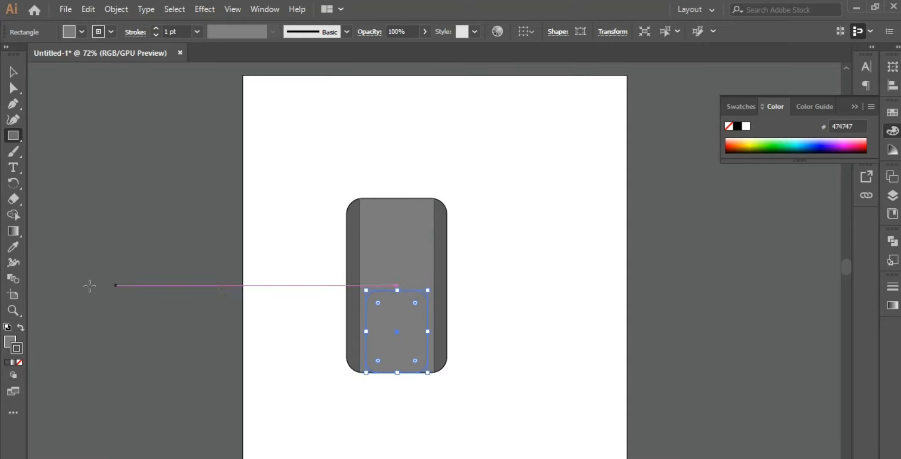
Step: Fill the small rounded rectangle with light grey #969696
{"action": "double_click", "coordinate": [15, 347]}
{"action": "left_click", "coordinate": [279, 229]}
{"action": "left_click", "coordinate": [568, 167]}
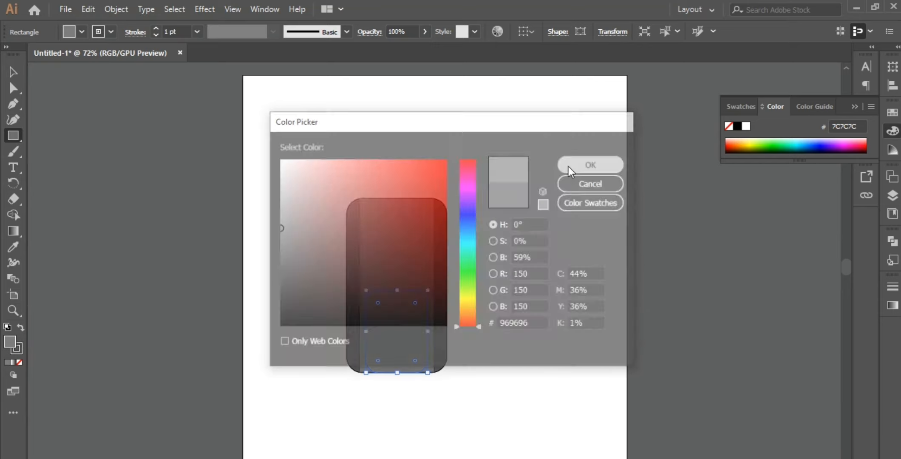
{"action": "left_click", "coordinate": [13, 73]}
{"action": "left_click", "coordinate": [331, 319]}
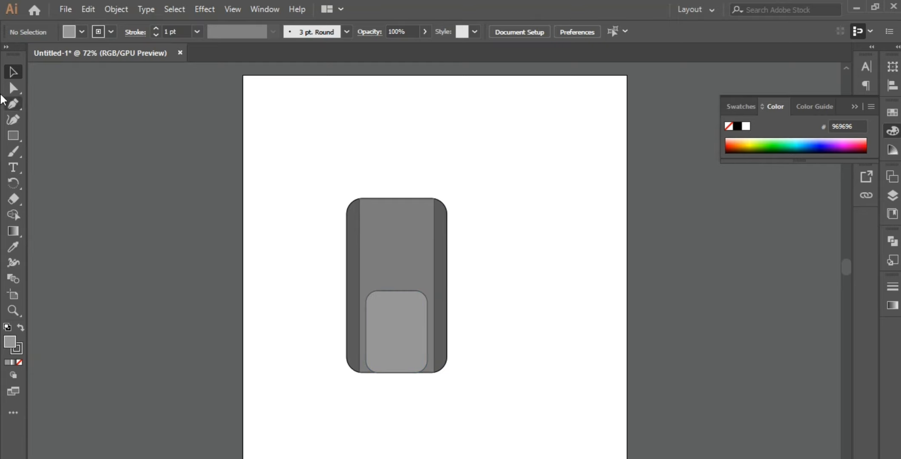
Step: Widen the light grey rounded rectangle on both sides to match the central strip's full width
{"action": "left_click", "coordinate": [378, 339]}
{"action": "left_click_drag", "start_coordinate": [364, 336], "coordinate": [360, 334]}
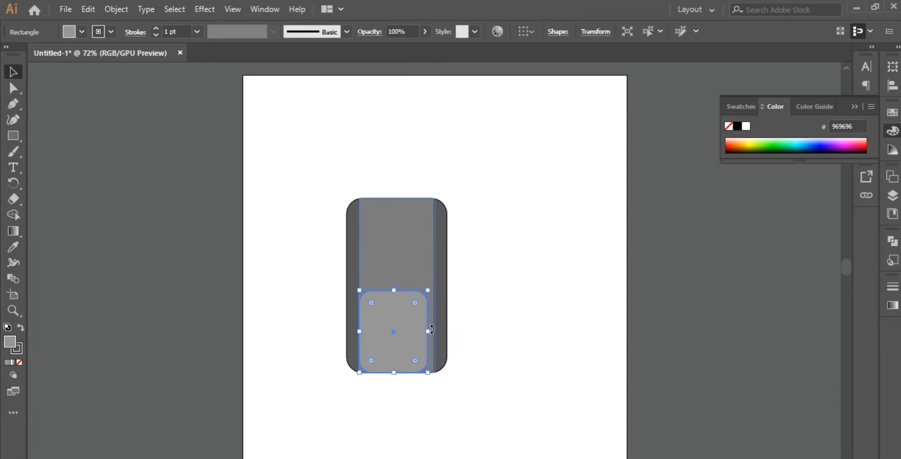
{"action": "left_click_drag", "start_coordinate": [429, 333], "coordinate": [437, 332]}
{"action": "left_click", "coordinate": [500, 327]}
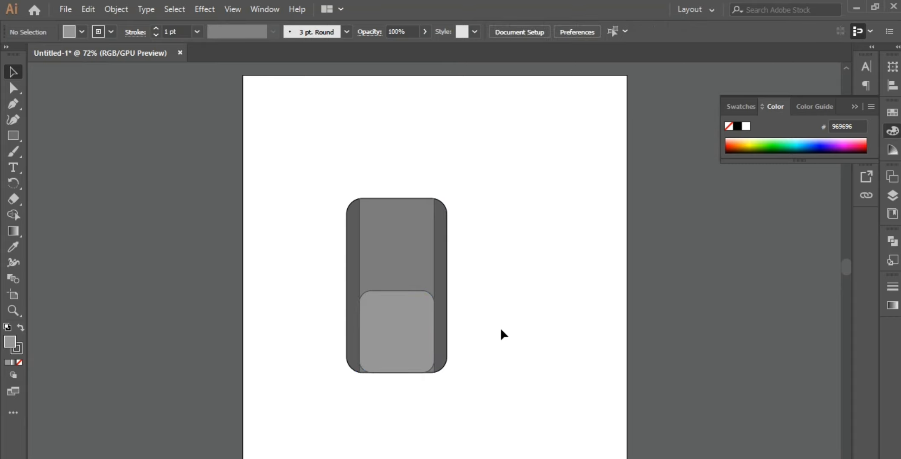
Step: Narrow the light grey rounded rectangle on both sides, leaving a small even margin within the central strip
{"action": "left_click", "coordinate": [414, 332]}
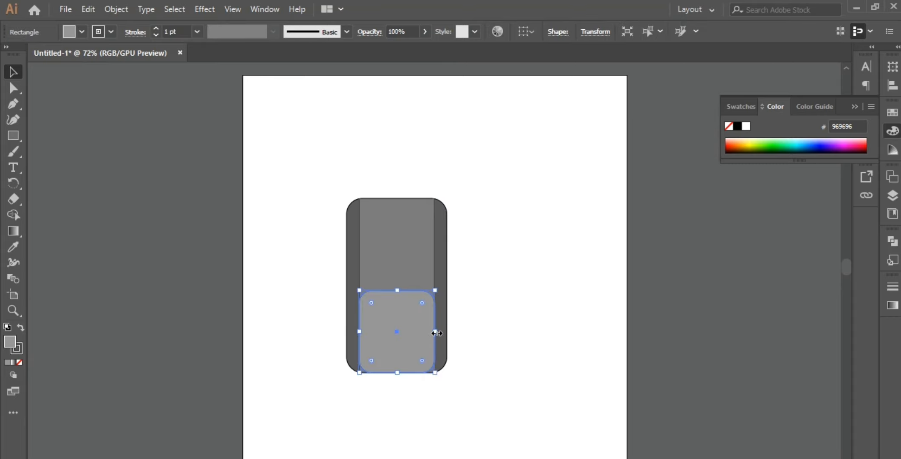
{"action": "left_click_drag", "start_coordinate": [434, 333], "coordinate": [431, 336]}
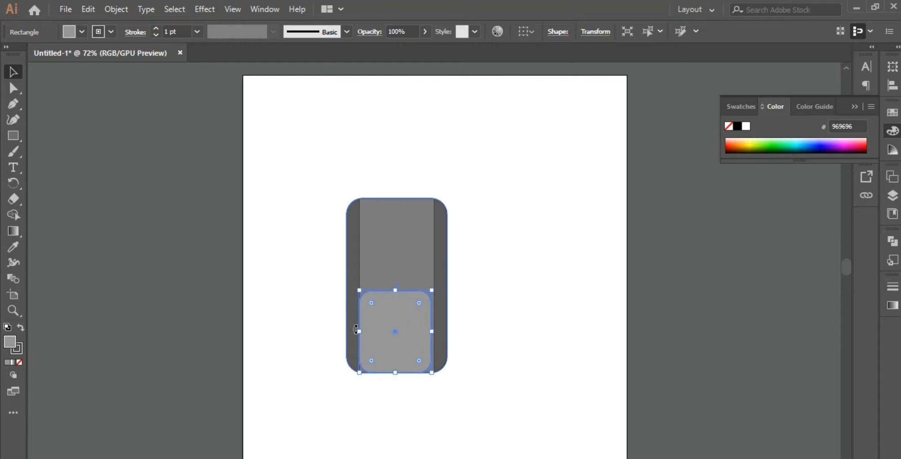
{"action": "left_click_drag", "start_coordinate": [359, 332], "coordinate": [364, 332]}
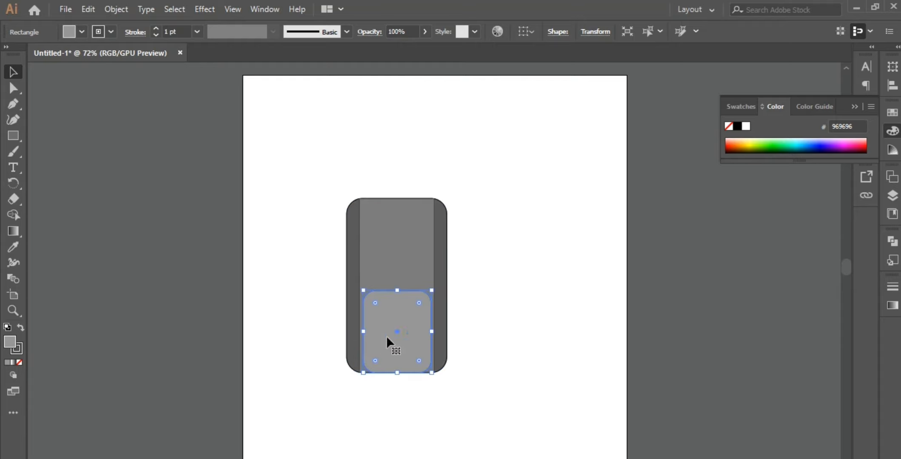
{"action": "left_click", "coordinate": [515, 336]}
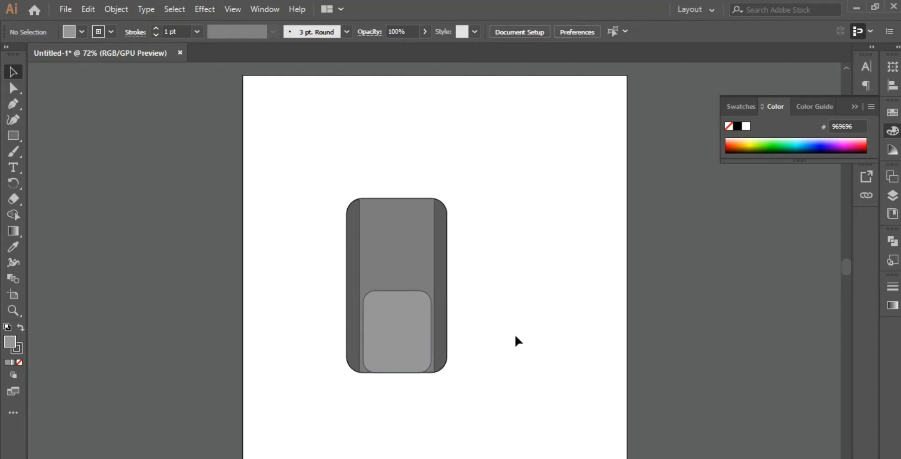
Step: Lower the upper edge of the light grey rounded rectangle slightly
{"action": "left_click", "coordinate": [406, 349]}
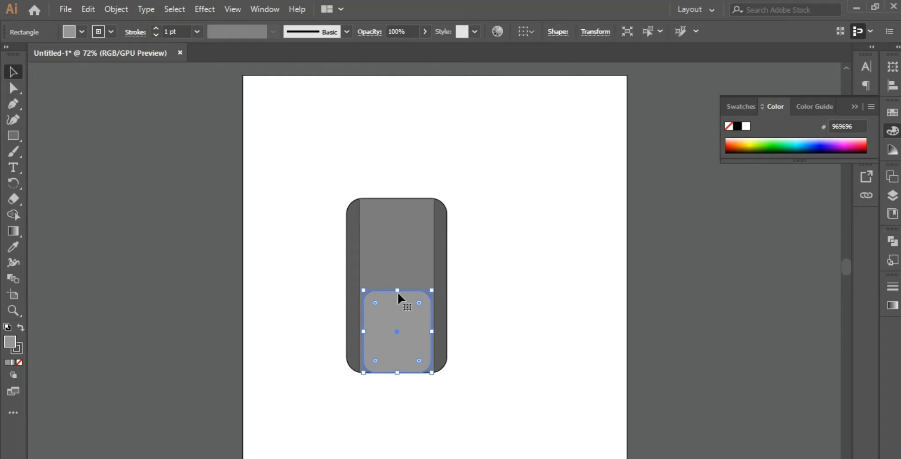
{"action": "left_click_drag", "start_coordinate": [397, 290], "coordinate": [405, 293]}
{"action": "left_click", "coordinate": [552, 310]}
{"action": "left_click", "coordinate": [421, 315]}
{"action": "left_click", "coordinate": [499, 292]}
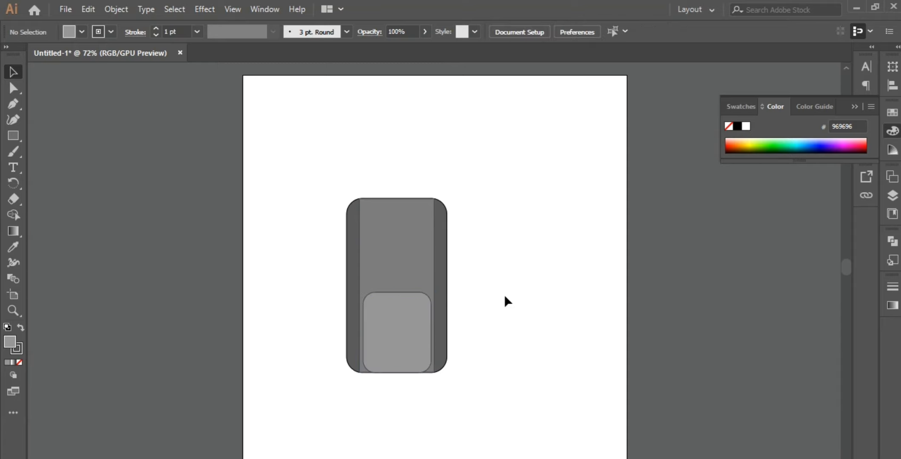
Step: Draw a short, thin rectangle centred just above the light grey rounded rectangle and fill it with grey #727272
{"action": "left_click", "coordinate": [17, 134]}
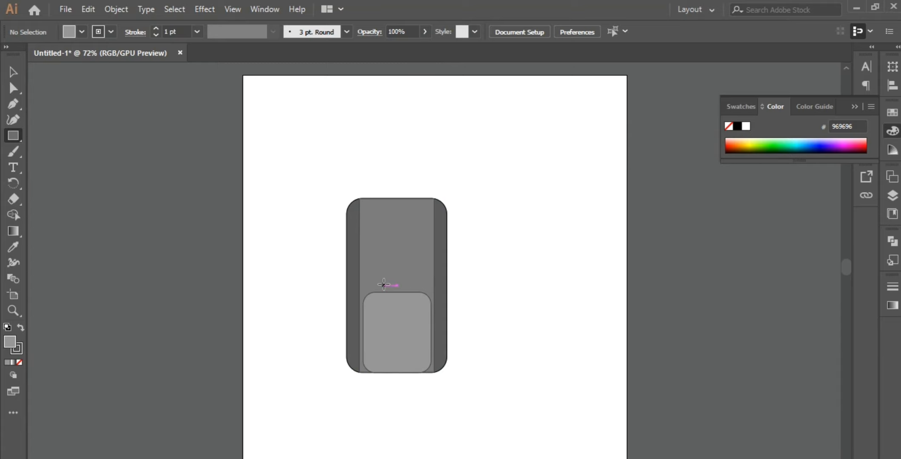
{"action": "left_click_drag", "start_coordinate": [382, 286], "coordinate": [410, 292]}
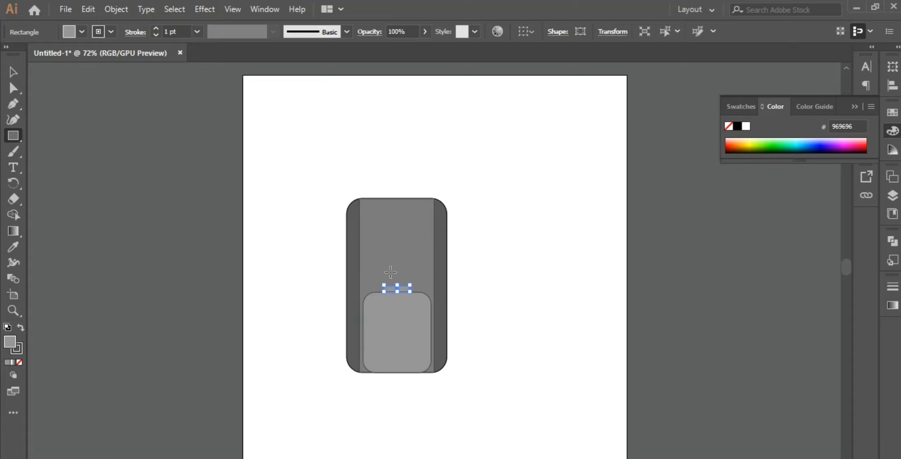
{"action": "double_click", "coordinate": [10, 342]}
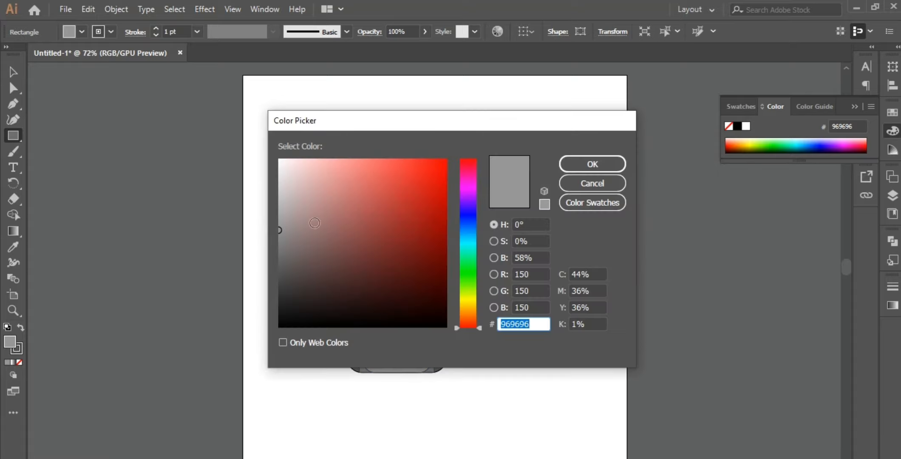
{"action": "left_click_drag", "start_coordinate": [280, 237], "coordinate": [279, 251]}
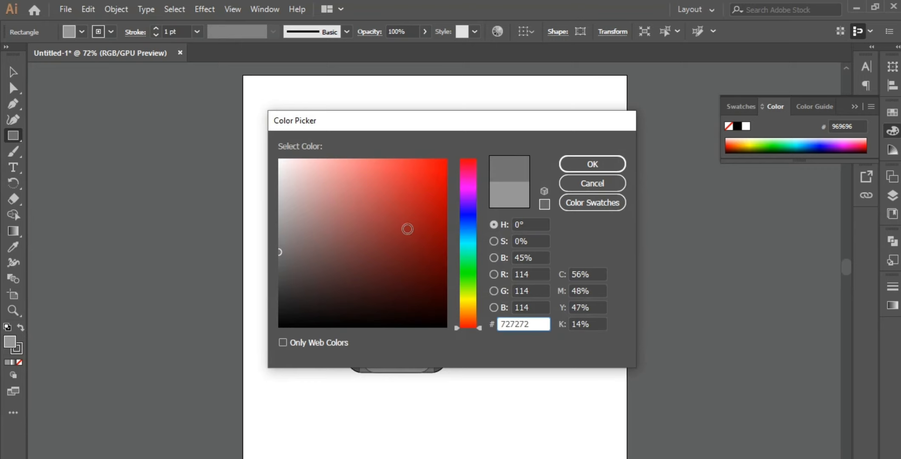
{"action": "left_click", "coordinate": [603, 168]}
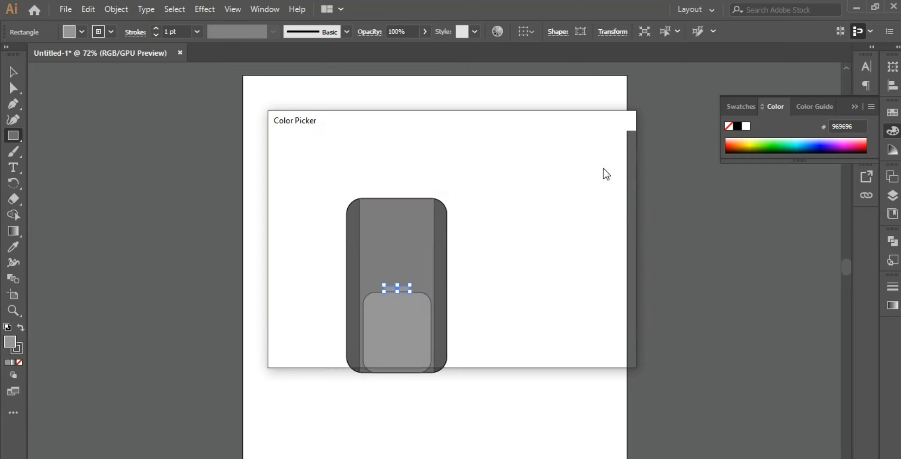
Step: Fill the thin rectangle above the light grey rounded rectangle with dark grey #353535
{"action": "double_click", "coordinate": [15, 345]}
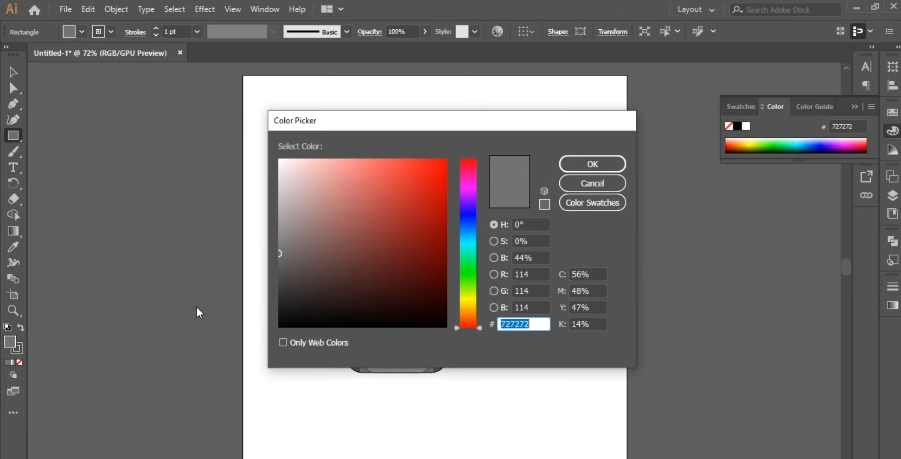
{"action": "type", "text": "353535"}
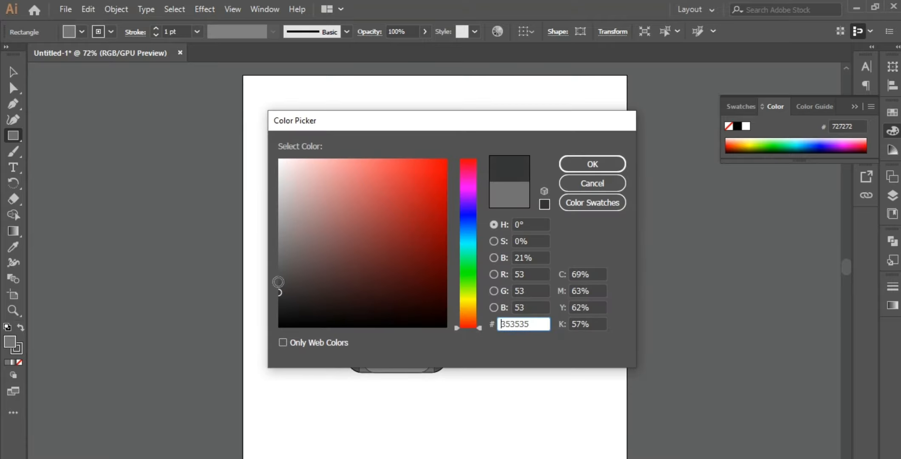
{"action": "left_click", "coordinate": [608, 161]}
Step: Set the thin rectangle's fill to the medium dark grey #565656
{"action": "double_click", "coordinate": [8, 339]}
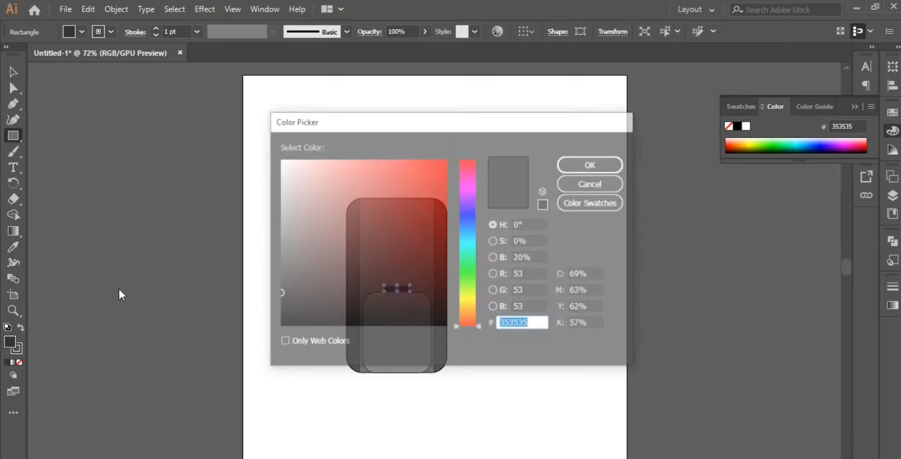
{"action": "left_click", "coordinate": [277, 282]}
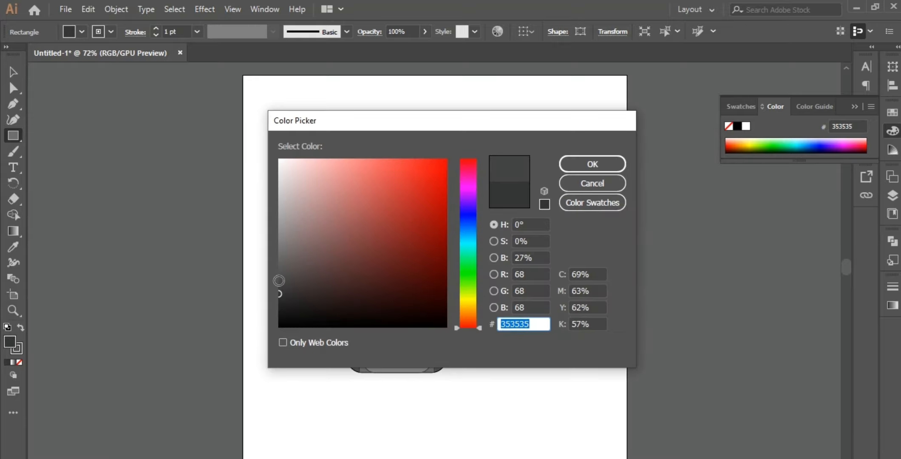
{"action": "left_click_drag", "start_coordinate": [274, 266], "coordinate": [279, 270]}
{"action": "left_click", "coordinate": [595, 166]}
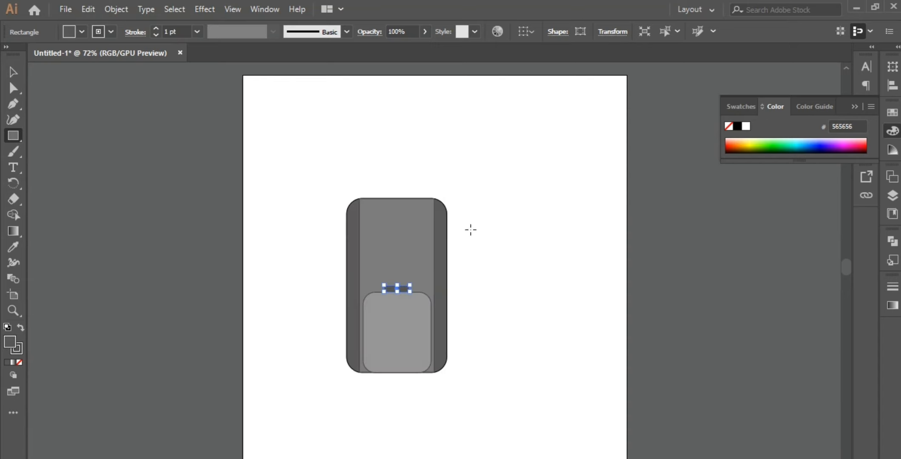
Step: Shift the thin dark rectangle very slightly right so it sits centred above the light grey rounded rectangle
{"action": "left_click", "coordinate": [13, 88]}
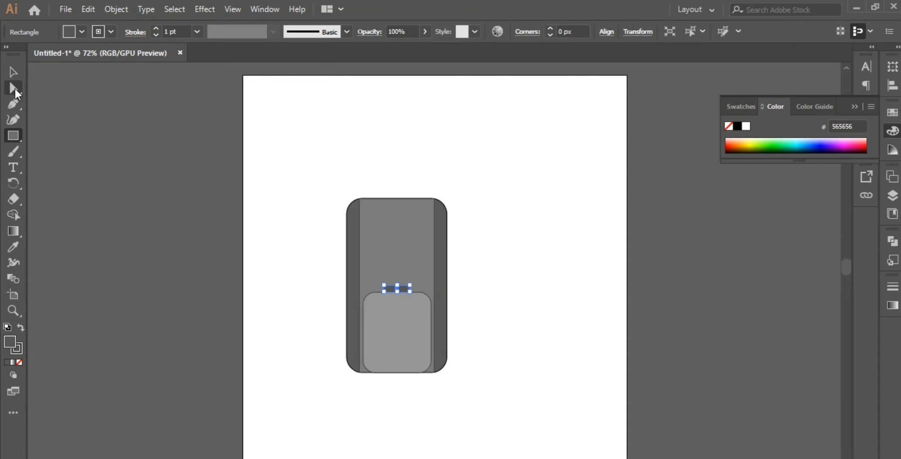
{"action": "left_click", "coordinate": [147, 174]}
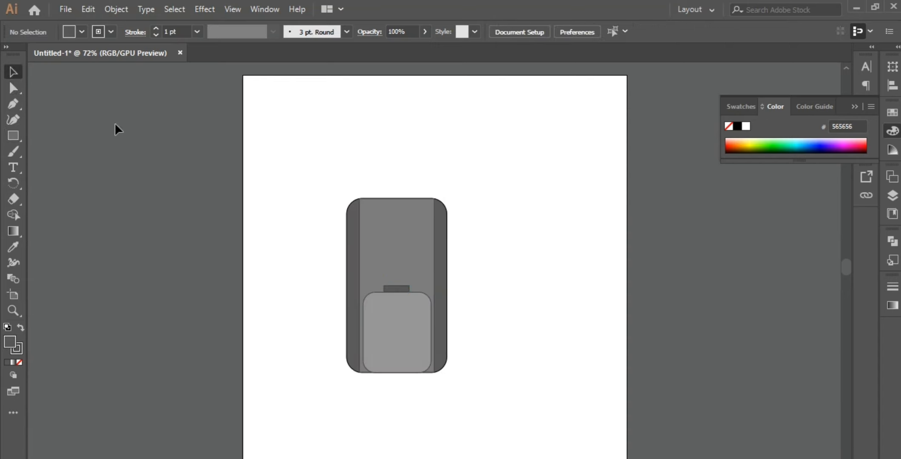
{"action": "left_click", "coordinate": [390, 289]}
{"action": "mouse_move", "coordinate": [390, 286]}
{"action": "left_mouse_down"}
{"action": "mouse_move", "coordinate": [378, 265]}
{"action": "mouse_move", "coordinate": [390, 287]}
{"action": "left_mouse_up"}
{"action": "left_click", "coordinate": [332, 299]}
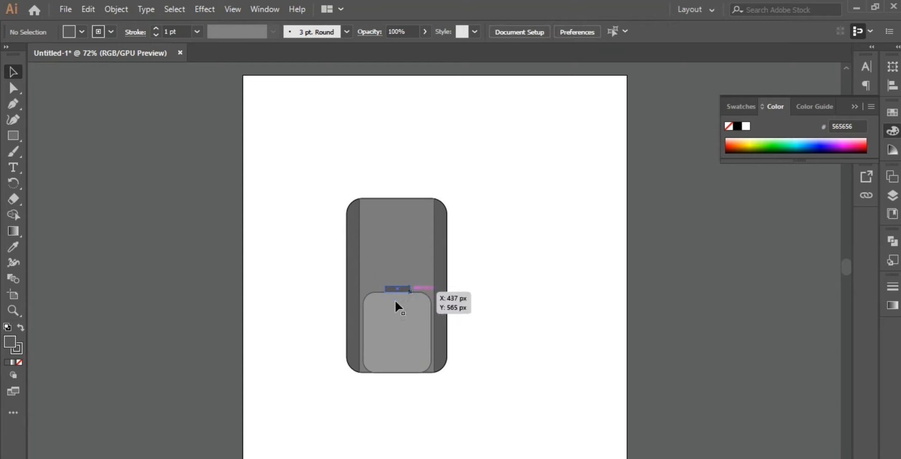
Step: Create a three-sided polygon with a 50 px radius on the empty area above and left of the body
{"action": "left_click", "coordinate": [13, 135]}
{"action": "left_click", "coordinate": [12, 135]}
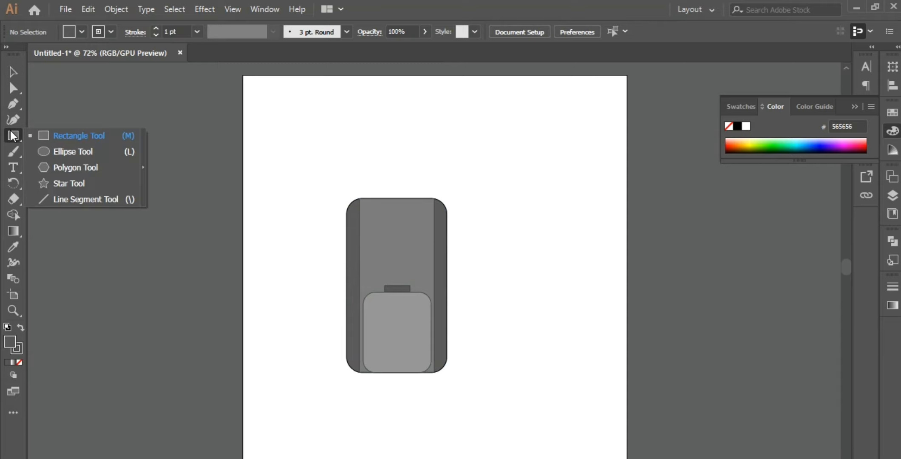
{"action": "left_click", "coordinate": [48, 165]}
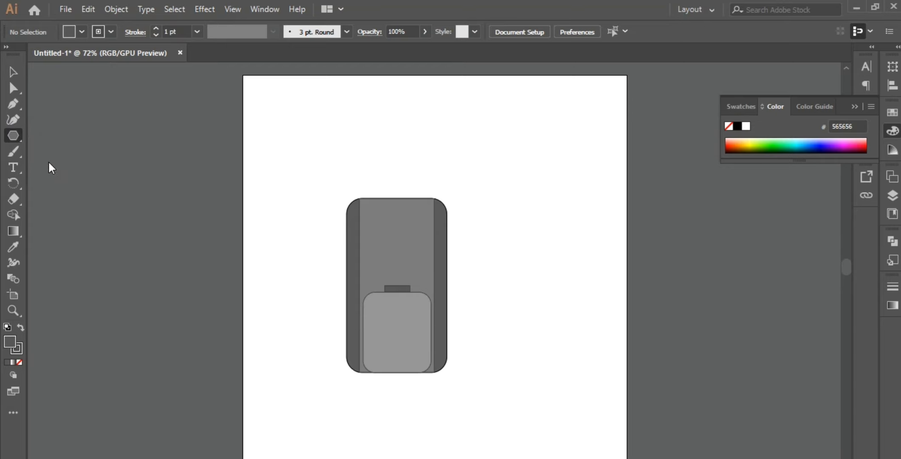
{"action": "left_click", "coordinate": [311, 168]}
{"action": "type", "text": "3"}
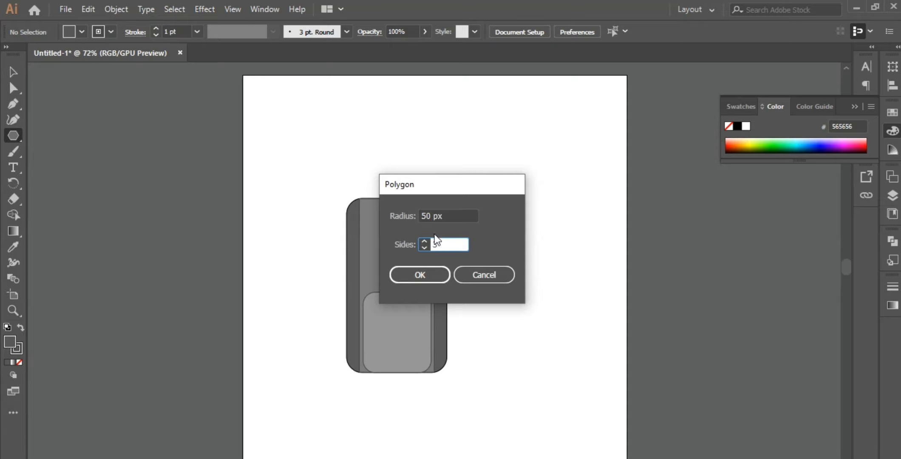
{"action": "key", "text": "Return"}
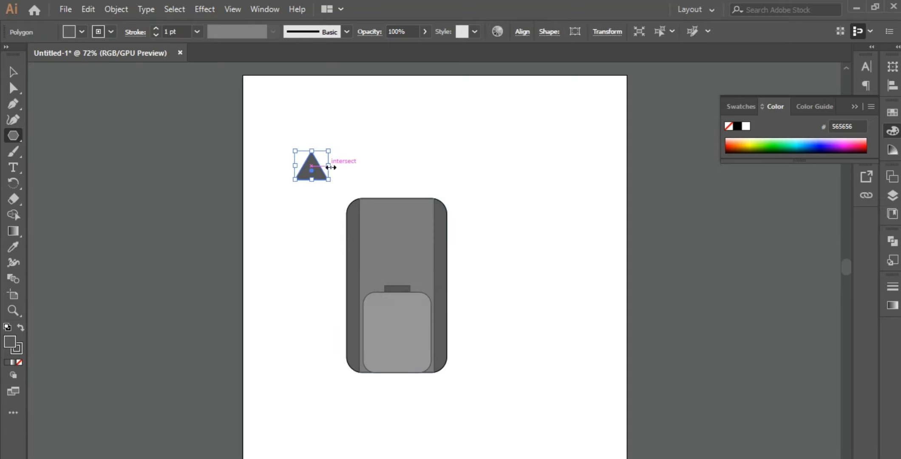
Step: Enlarge the triangle, round its corners, and squeeze it into a small, narrow tapered shape with a rounded tip
{"action": "left_click_drag", "start_coordinate": [328, 151], "coordinate": [420, 99]}
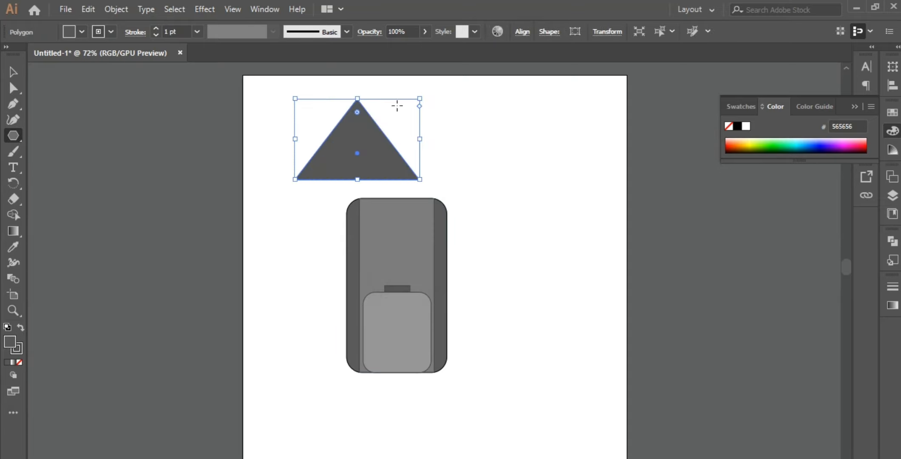
{"action": "left_click_drag", "start_coordinate": [357, 112], "coordinate": [358, 119]}
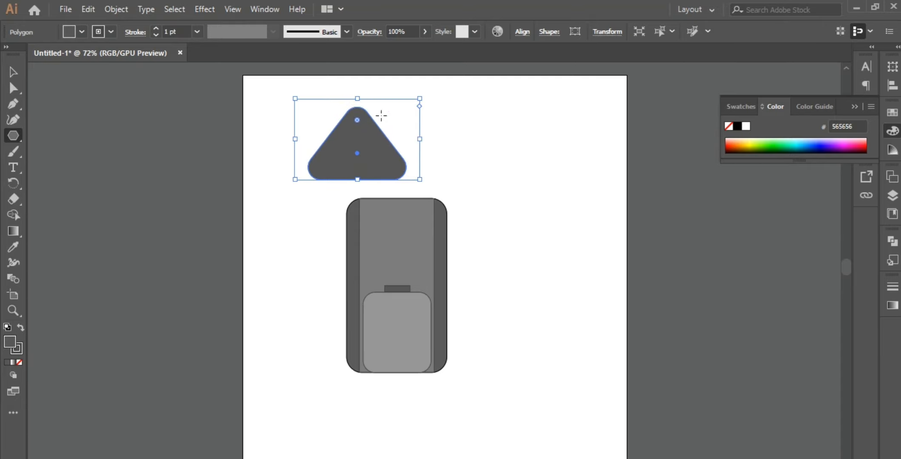
{"action": "left_click_drag", "start_coordinate": [422, 142], "coordinate": [358, 152]}
{"action": "left_click_drag", "start_coordinate": [326, 98], "coordinate": [308, 163]}
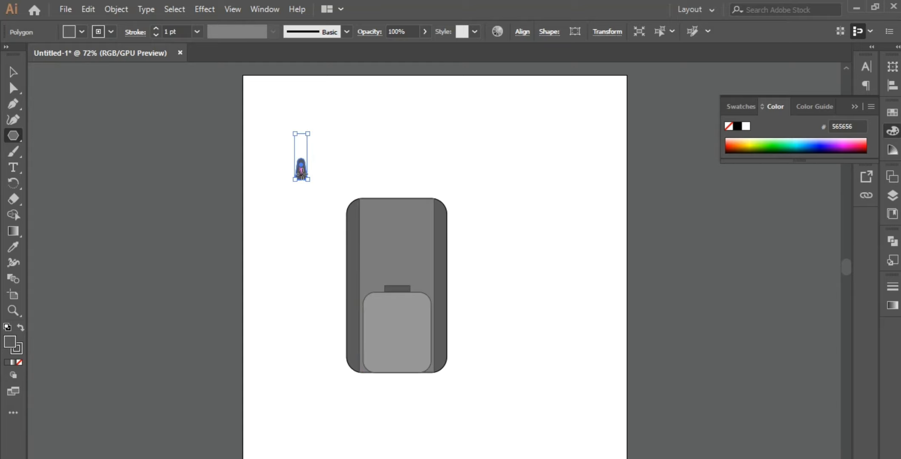
Step: Move the small tapered shape onto the middle of the thin dark rectangle, pointing upwards
{"action": "left_click", "coordinate": [16, 73]}
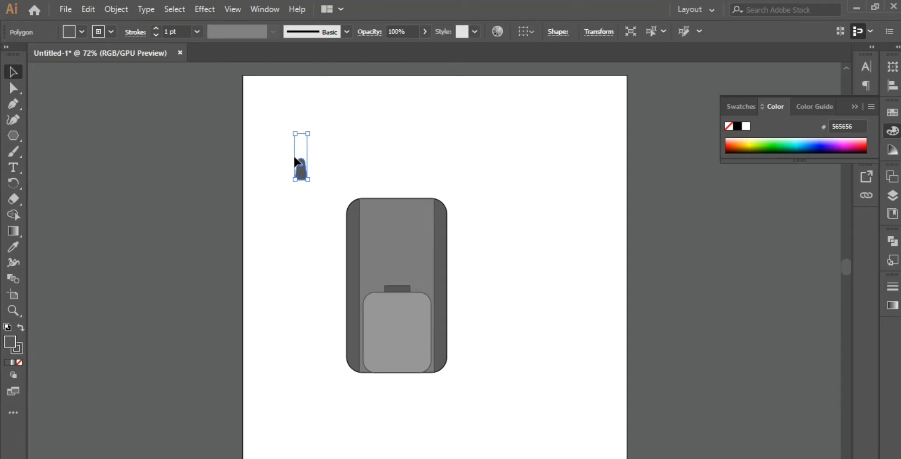
{"action": "left_click_drag", "start_coordinate": [300, 170], "coordinate": [396, 283]}
{"action": "left_click", "coordinate": [486, 279]}
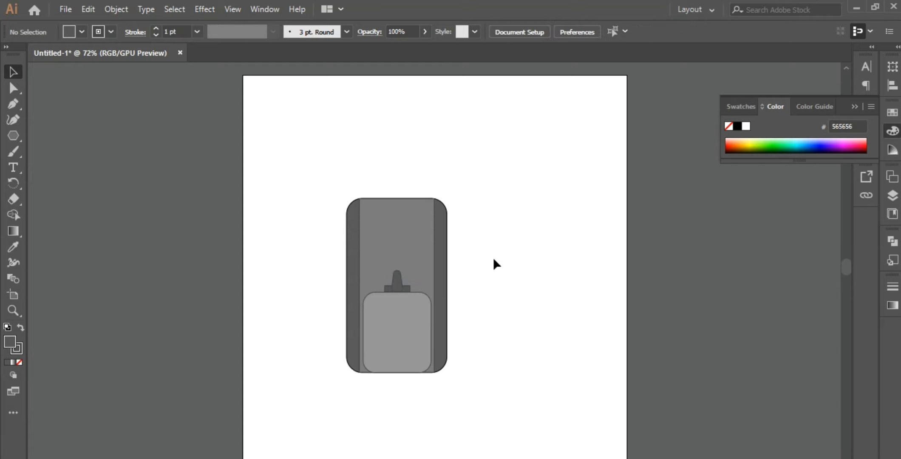
Step: Try to draw a tall rectangle about 15 by 340 px running from above the body to the tapered shape, and undo it
{"action": "left_click", "coordinate": [15, 140]}
{"action": "left_click", "coordinate": [53, 136]}
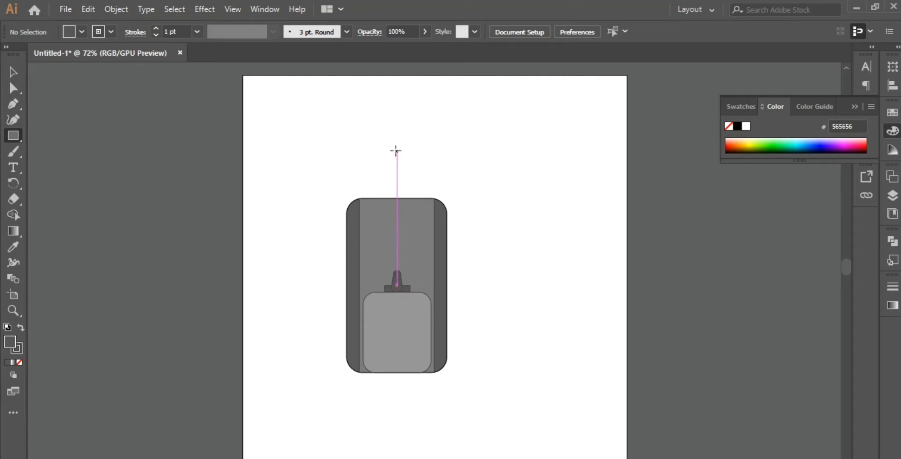
{"action": "left_click_drag", "start_coordinate": [392, 151], "coordinate": [397, 277]}
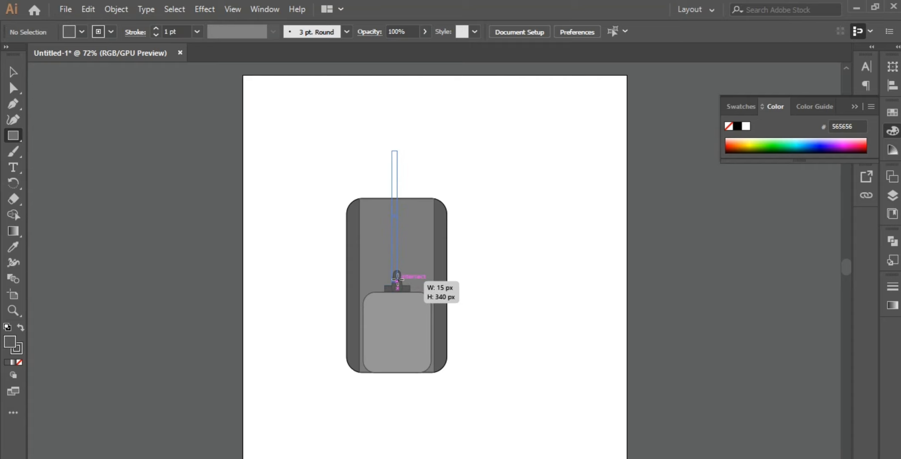
{"action": "left_click_drag", "start_coordinate": [397, 278], "coordinate": [399, 279]}
{"action": "left_click", "coordinate": [96, 12]}
{"action": "left_click", "coordinate": [123, 24]}
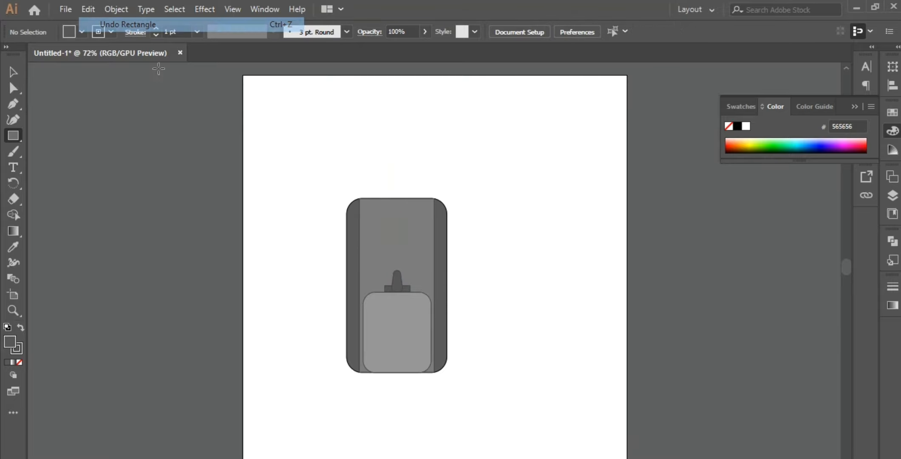
Step: Draw a tall, narrow rectangle left of the body and fill it with #969696, matching the light grey rounded rectangle
{"action": "left_click_drag", "start_coordinate": [293, 210], "coordinate": [298, 321]}
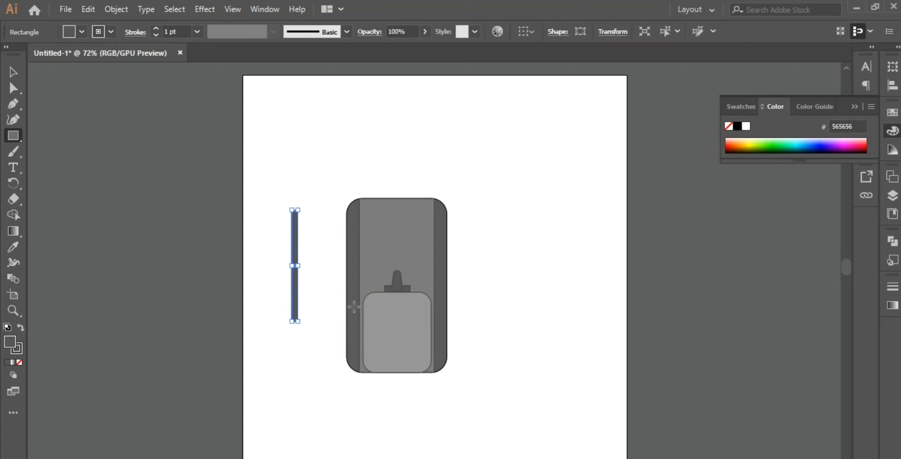
{"action": "left_click", "coordinate": [13, 72]}
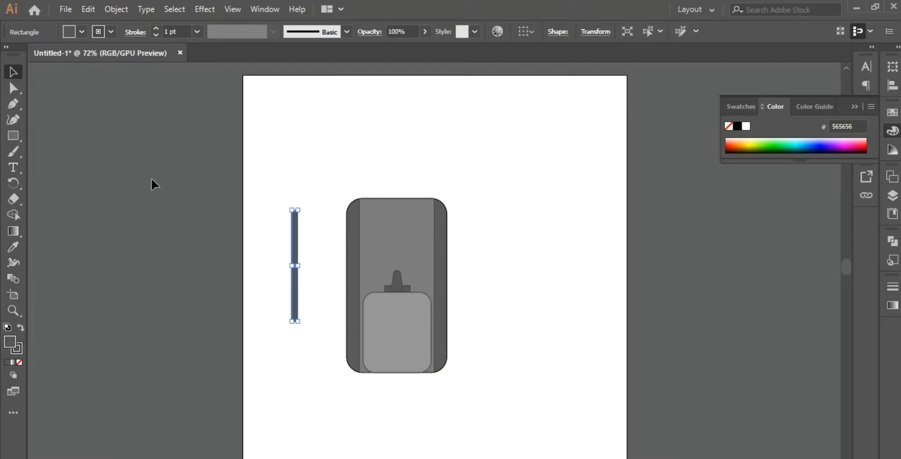
{"action": "left_click", "coordinate": [412, 322]}
{"action": "double_click", "coordinate": [10, 342]}
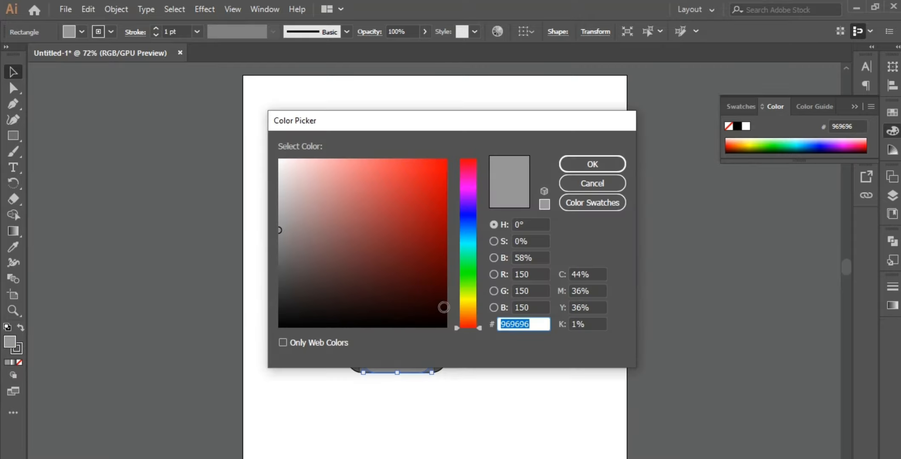
{"action": "left_click", "coordinate": [592, 164]}
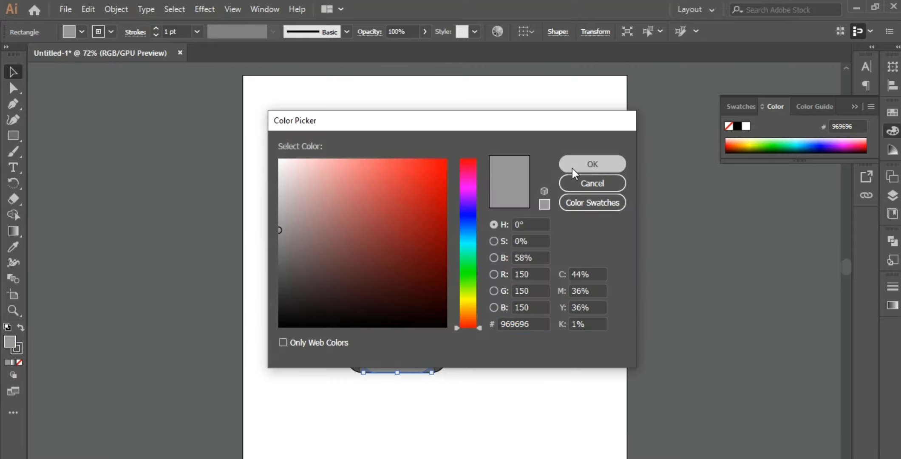
{"action": "left_click", "coordinate": [293, 303]}
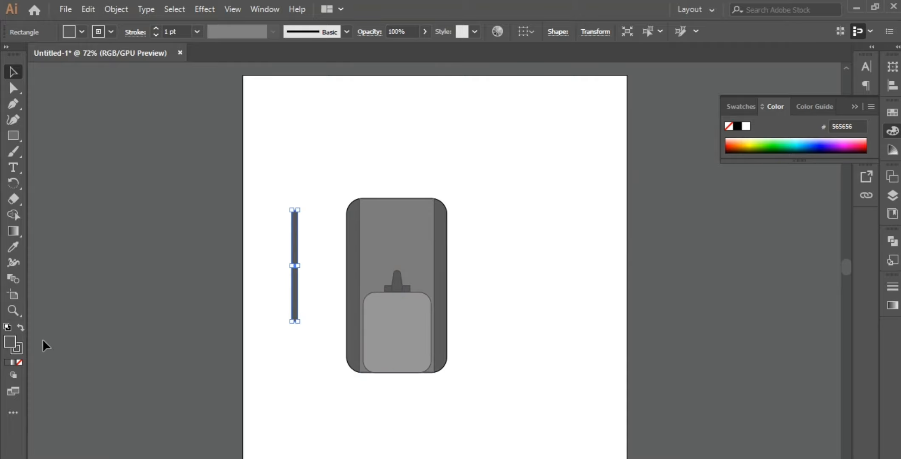
{"action": "double_click", "coordinate": [14, 338]}
{"action": "type", "text": "969696"}
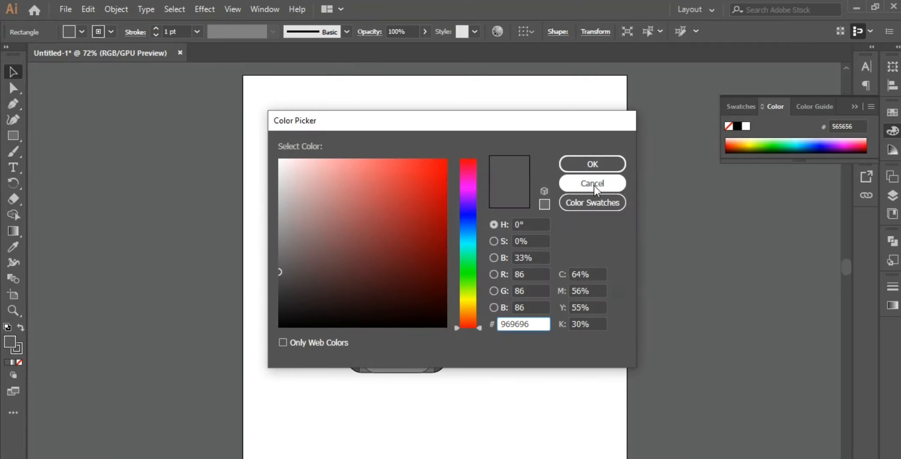
{"action": "left_click", "coordinate": [593, 165]}
Step: Move the narrow grey bar onto the body's centre line, with its lower end meeting the thin dark rectangle
{"action": "left_click_drag", "start_coordinate": [294, 244], "coordinate": [397, 202]}
{"action": "left_click", "coordinate": [505, 219]}
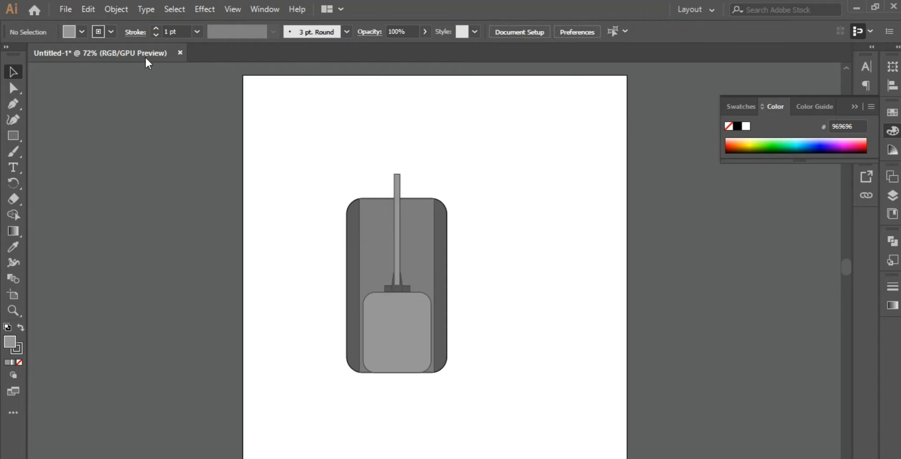
Step: Undo the narrow bar's last move and redo it
{"action": "left_click", "coordinate": [400, 179]}
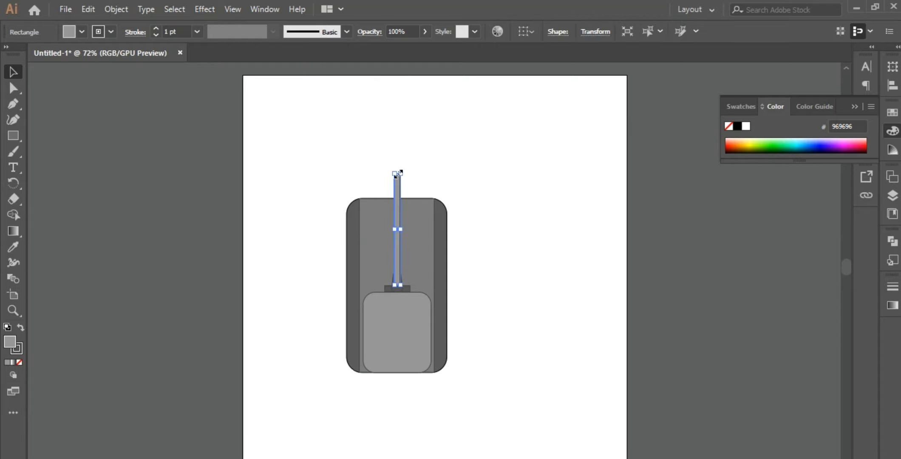
{"action": "left_click_drag", "start_coordinate": [395, 172], "coordinate": [400, 173]}
{"action": "left_click", "coordinate": [89, 9]}
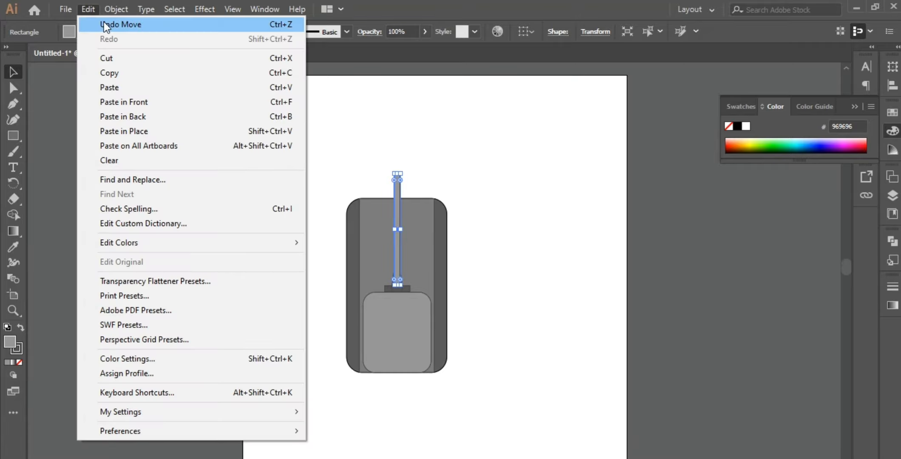
{"action": "left_click", "coordinate": [102, 21]}
{"action": "left_click", "coordinate": [89, 8]}
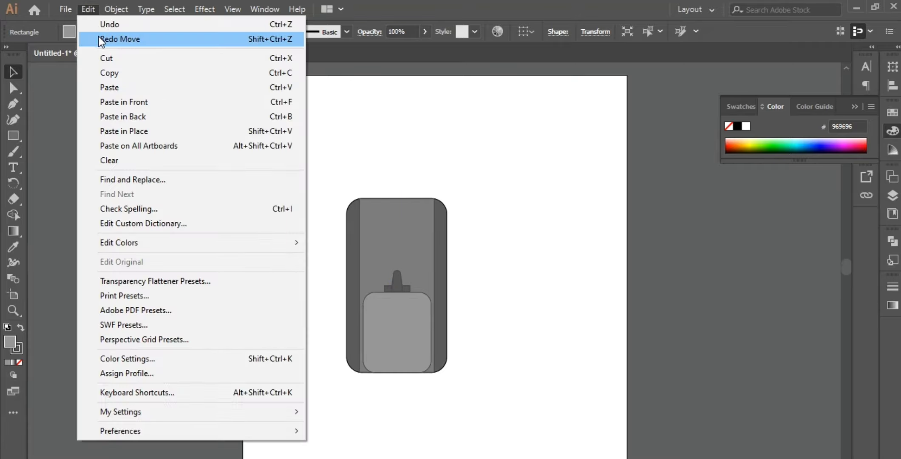
{"action": "left_click", "coordinate": [100, 37]}
Step: Stretch the upper end of the narrow grey bar a little further above the body
{"action": "left_click_drag", "start_coordinate": [398, 175], "coordinate": [402, 154]}
{"action": "left_click", "coordinate": [419, 146]}
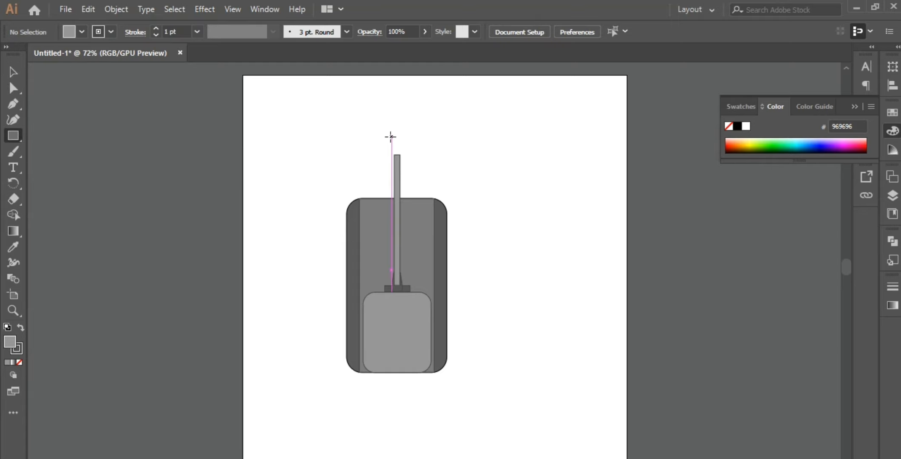
Step: Draw a small upright rectangle, about 30 by 49 px, on the upper end of the narrow bar
{"action": "left_click_drag", "start_coordinate": [390, 136], "coordinate": [403, 155]}
{"action": "left_click", "coordinate": [427, 145]}
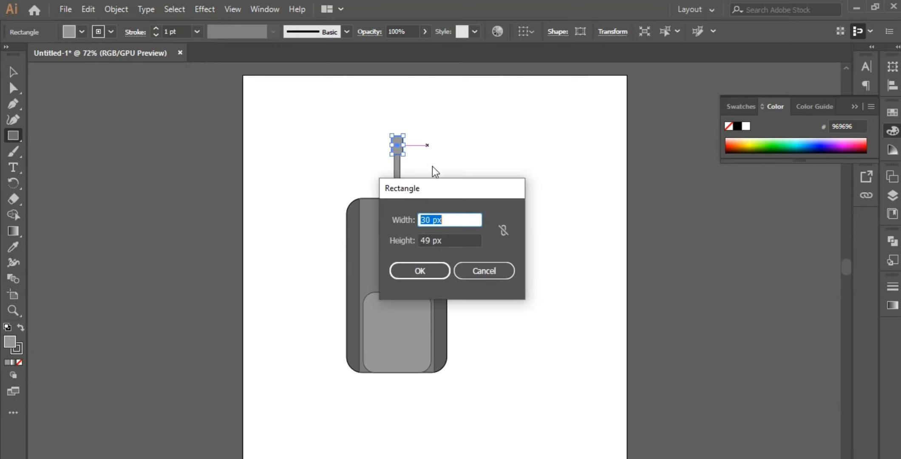
{"action": "left_click", "coordinate": [472, 277]}
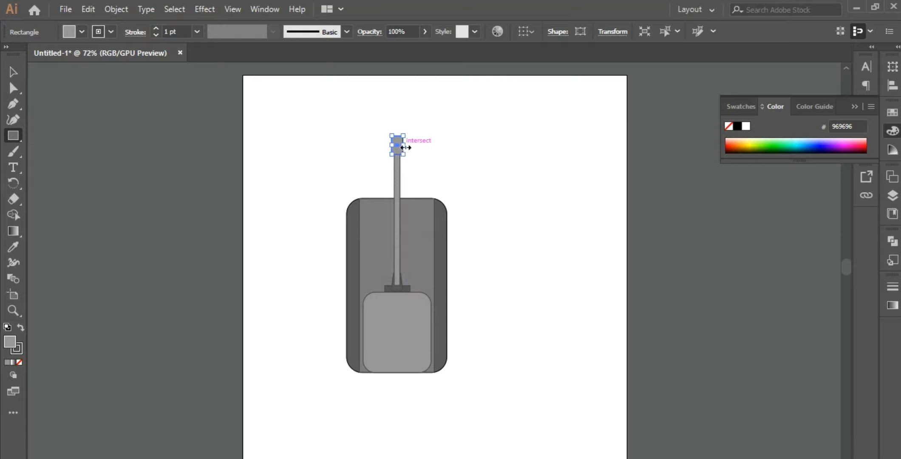
Step: Narrow the small rectangle slightly and keep it centred on the bar's upper end
{"action": "left_click_drag", "start_coordinate": [403, 146], "coordinate": [402, 147]}
{"action": "left_click", "coordinate": [90, 9]}
{"action": "left_click", "coordinate": [104, 22]}
{"action": "key", "text": "v"}
{"action": "mouse_move", "coordinate": [395, 149]}
{"action": "left_mouse_down"}
{"action": "mouse_move", "coordinate": [283, 227]}
{"action": "mouse_move", "coordinate": [271, 287]}
{"action": "mouse_move", "coordinate": [393, 148]}
{"action": "left_mouse_up"}
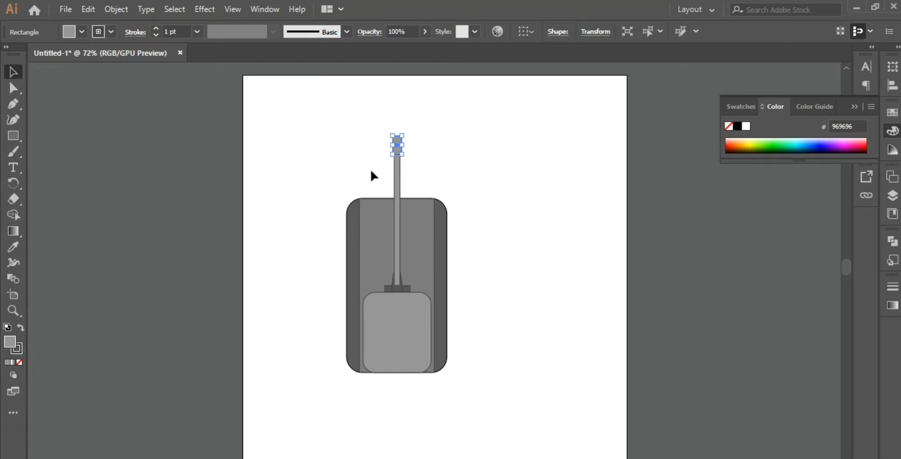
{"action": "left_click", "coordinate": [351, 175]}
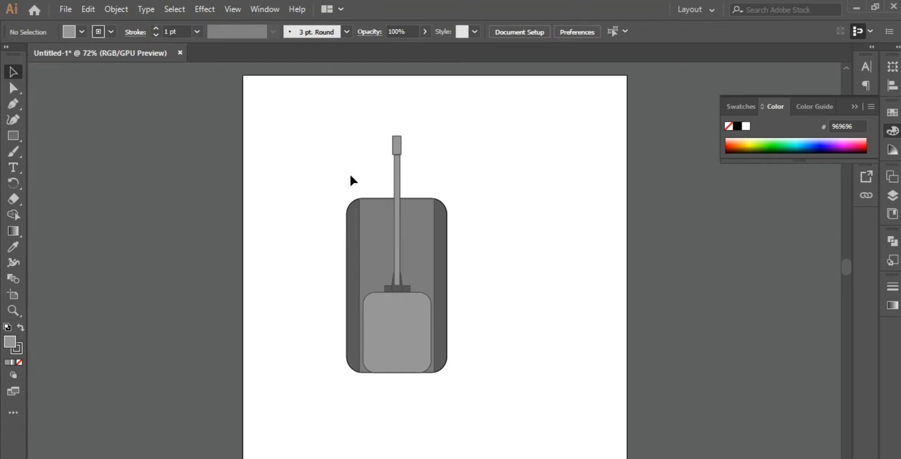
Step: Change the fill of the small rectangle at the barrel's tip to the darker grey 898989
{"action": "left_click", "coordinate": [398, 145]}
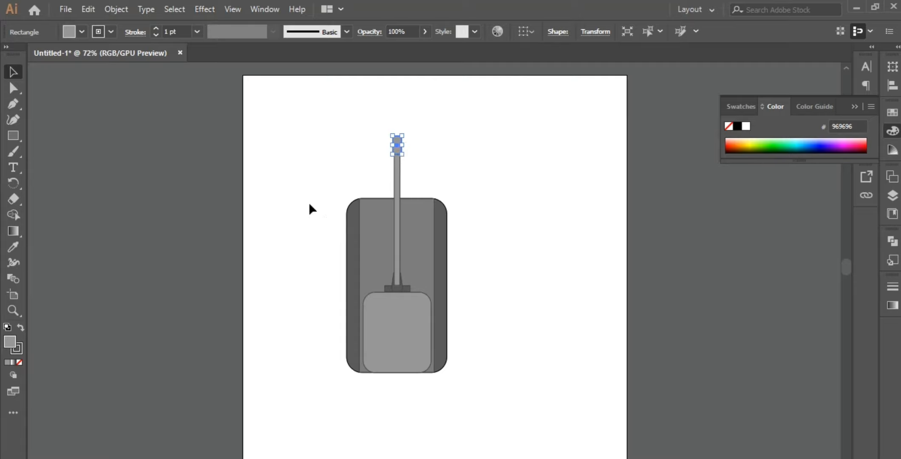
{"action": "double_click", "coordinate": [10, 341]}
{"action": "left_click_drag", "start_coordinate": [277, 233], "coordinate": [277, 236]}
{"action": "left_click", "coordinate": [593, 164]}
{"action": "left_click", "coordinate": [558, 197]}
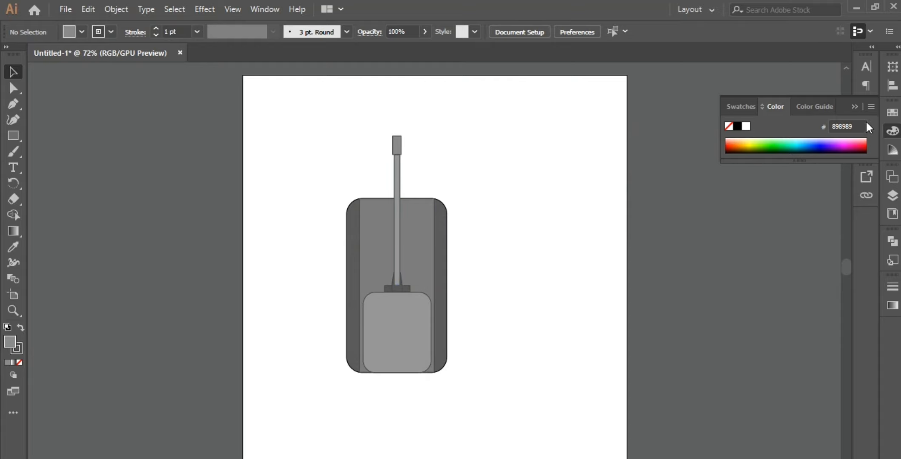
{"action": "left_click", "coordinate": [853, 108]}
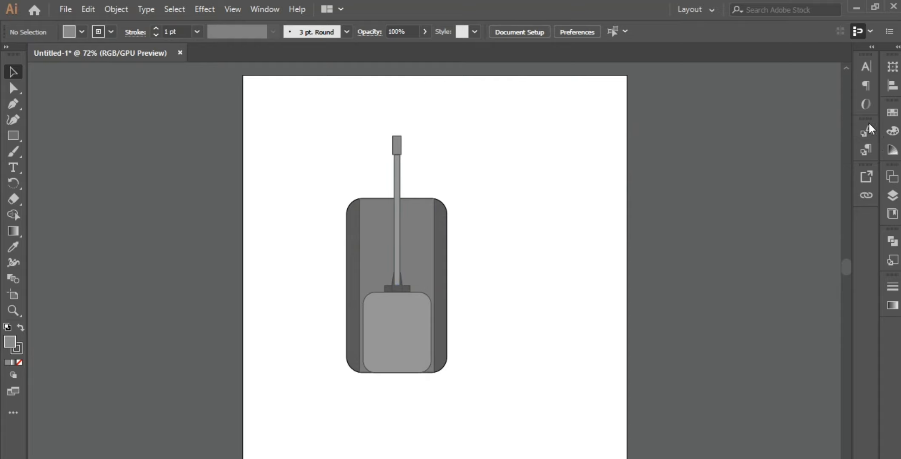
Step: Expand Layer 1 and move the dark tapered polygon above the narrow bar in the stacking order
{"action": "left_click", "coordinate": [893, 198]}
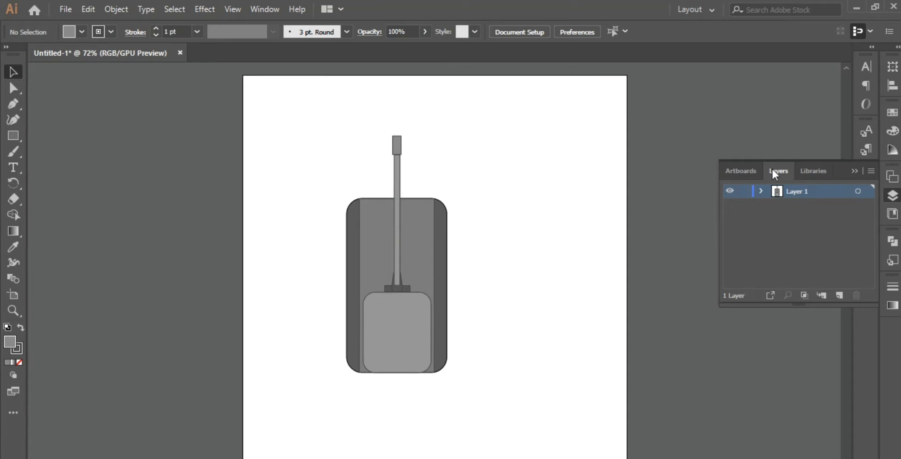
{"action": "left_click", "coordinate": [760, 191]}
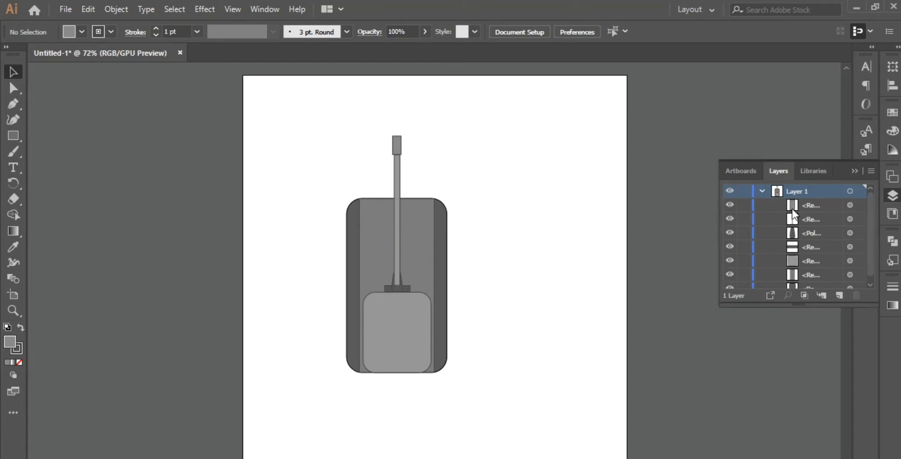
{"action": "left_click", "coordinate": [760, 190]}
{"action": "left_click", "coordinate": [763, 191]}
{"action": "left_click", "coordinate": [803, 217]}
{"action": "left_click", "coordinate": [801, 232]}
{"action": "left_click_drag", "start_coordinate": [800, 232], "coordinate": [800, 214]}
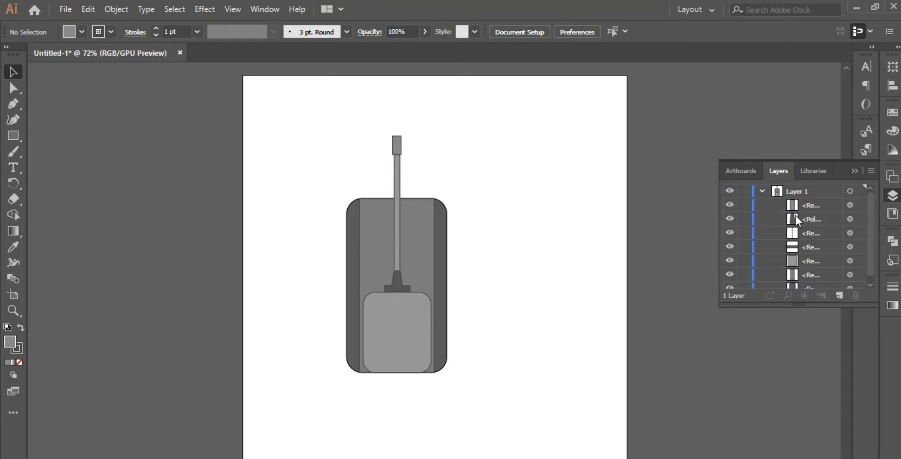
Step: Reorder the stack so the tapered polygon sits below the dark base rectangle and the narrow bar lies beneath the polygon
{"action": "scroll", "coordinate": [480, 269], "scroll_direction": "down", "scroll_amount": 1}
{"action": "left_click_drag", "start_coordinate": [809, 219], "coordinate": [812, 254]}
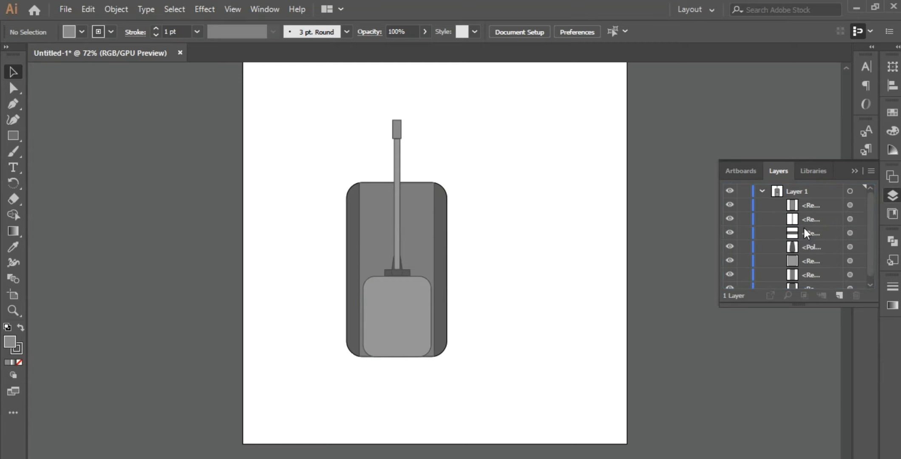
{"action": "left_click_drag", "start_coordinate": [803, 219], "coordinate": [802, 253]}
{"action": "left_click", "coordinate": [611, 232]}
{"action": "left_click", "coordinate": [853, 171]}
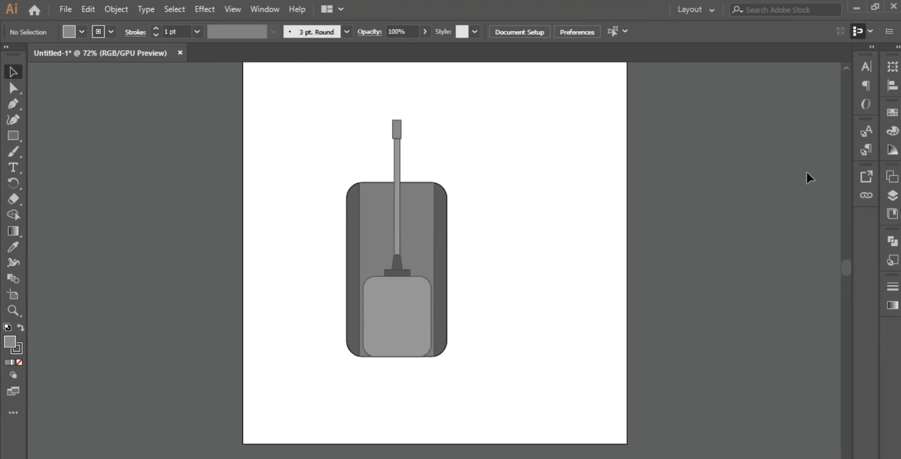
Step: Draw a small circle on the body, to the left of the dark barrel mount and just above the turret
{"action": "left_click", "coordinate": [13, 136]}
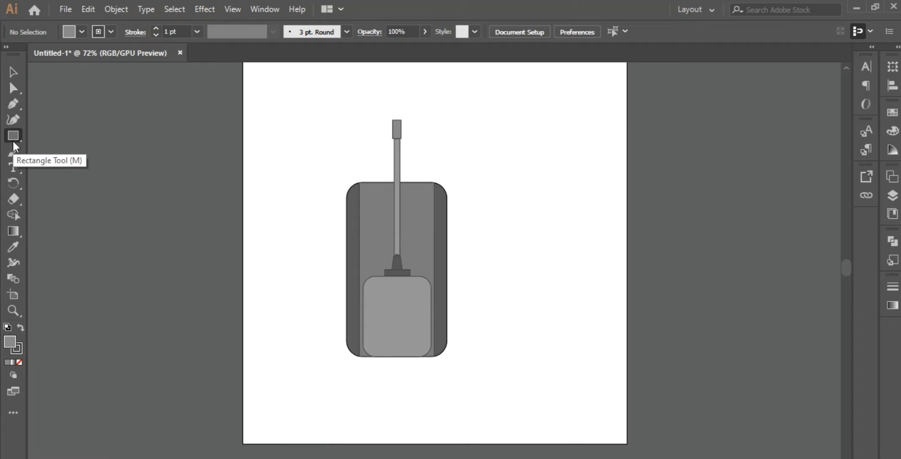
{"action": "left_click_drag", "start_coordinate": [13, 143], "coordinate": [36, 154]}
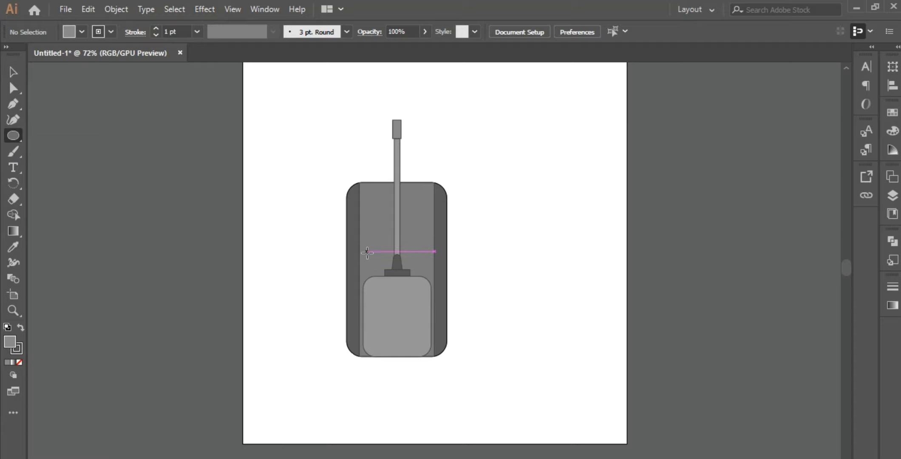
{"action": "left_click_drag", "start_coordinate": [365, 254], "coordinate": [382, 272]}
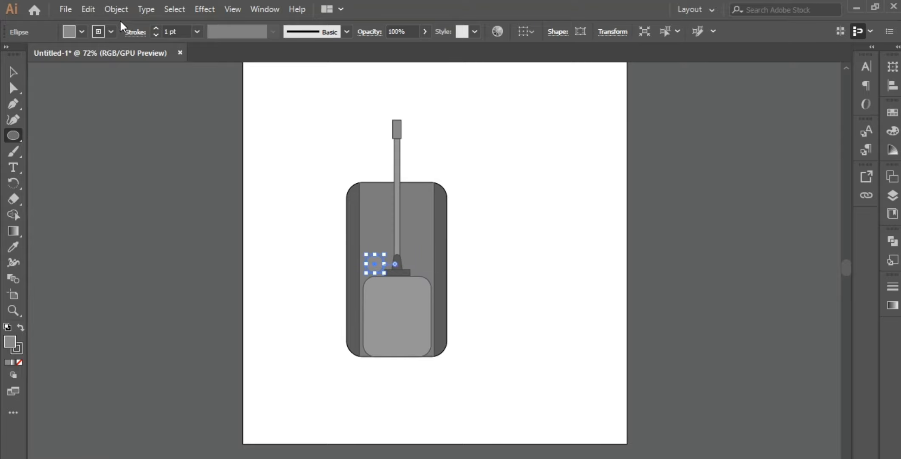
Step: Duplicate the small circle and place the copy on the right side of the barrel mount, level with the first
{"action": "left_click", "coordinate": [94, 11]}
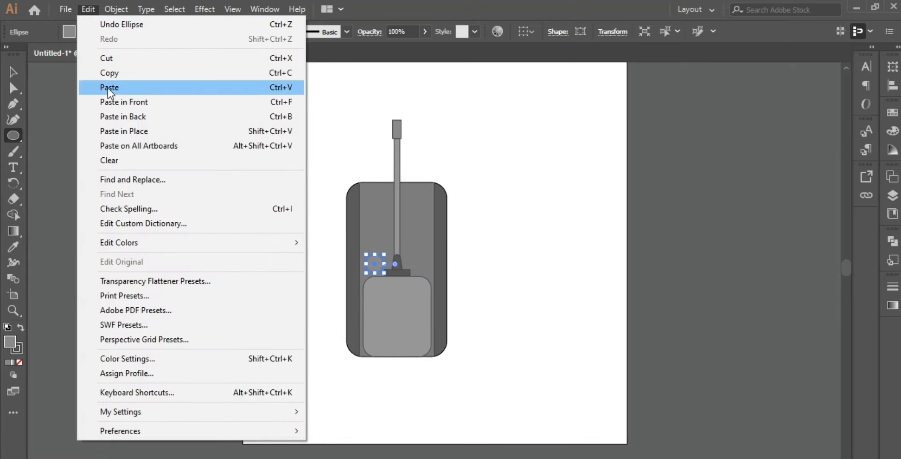
{"action": "left_click", "coordinate": [96, 73]}
{"action": "left_click", "coordinate": [94, 10]}
{"action": "left_click", "coordinate": [114, 86]}
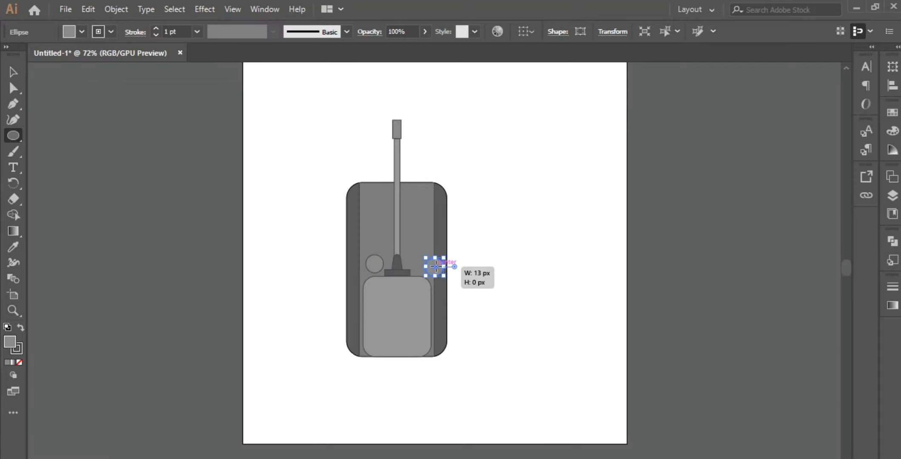
{"action": "left_click", "coordinate": [94, 10]}
{"action": "left_click", "coordinate": [121, 24]}
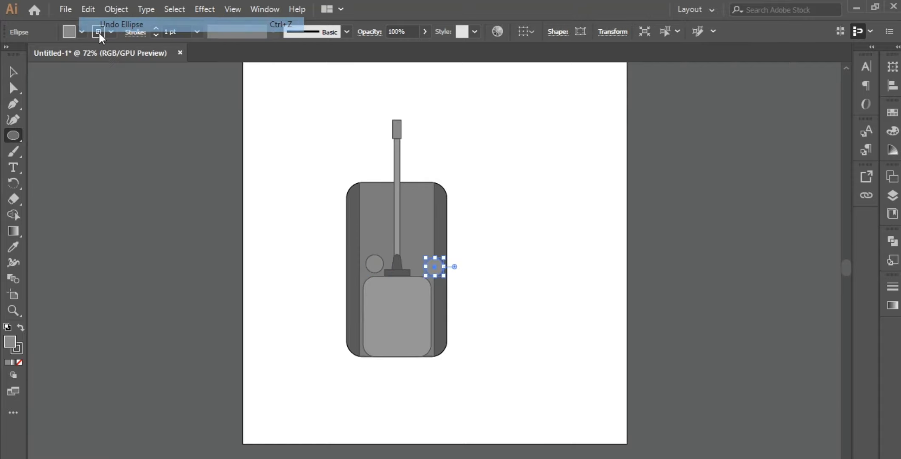
{"action": "left_click", "coordinate": [12, 72]}
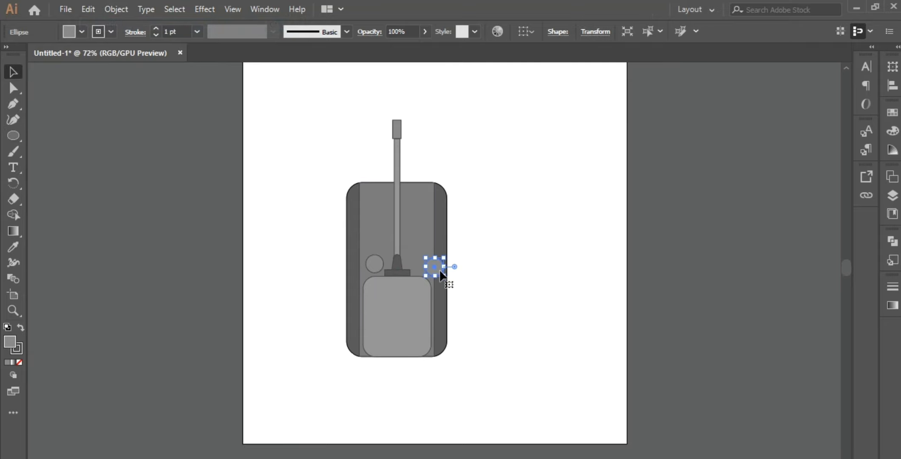
{"action": "left_click_drag", "start_coordinate": [432, 267], "coordinate": [382, 271]}
{"action": "left_click", "coordinate": [495, 248]}
{"action": "left_click", "coordinate": [511, 248]}
{"action": "left_click", "coordinate": [599, 217]}
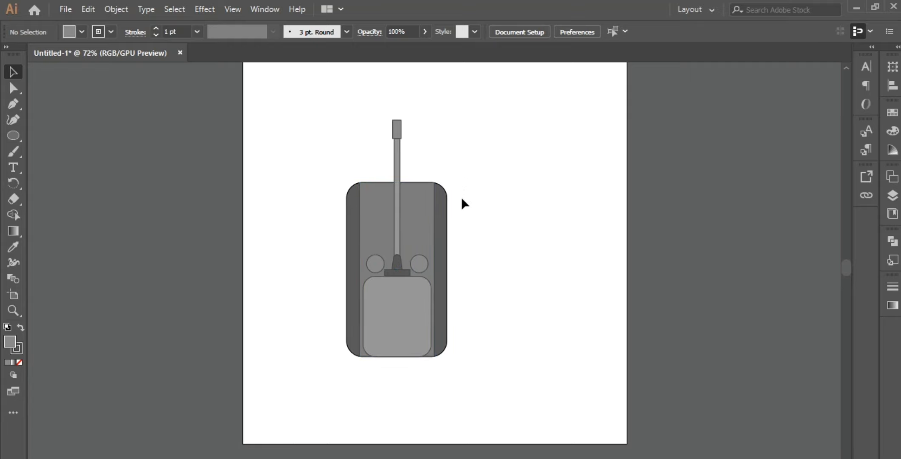
Step: Move both small circles slightly upward on the body, keeping them level with each other
{"action": "left_click", "coordinate": [426, 265]}
{"action": "mouse_move", "coordinate": [420, 265]}
{"action": "left_mouse_down"}
{"action": "mouse_move", "coordinate": [420, 255]}
{"action": "mouse_move", "coordinate": [376, 256]}
{"action": "mouse_move", "coordinate": [415, 256]}
{"action": "left_mouse_up"}
{"action": "left_click", "coordinate": [515, 217]}
{"action": "left_click", "coordinate": [527, 229]}
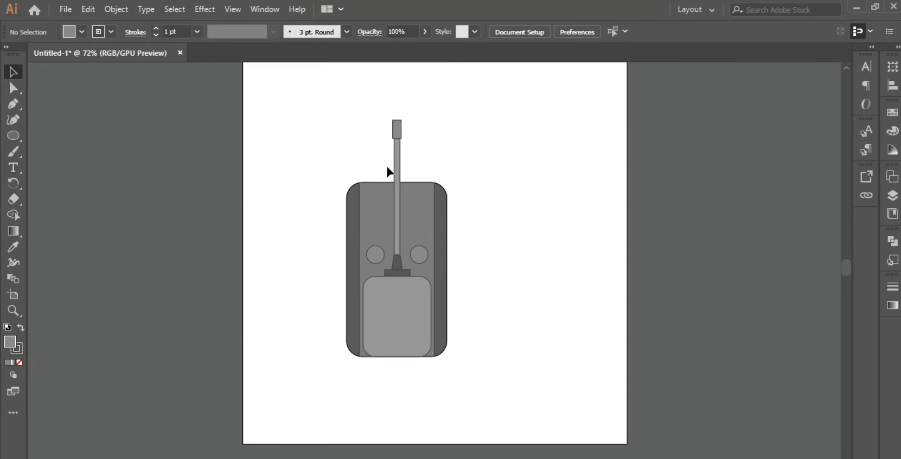
Step: Draw a short horizontal line across the middle of the body's upper part and give it a medium grey fill
{"action": "left_click", "coordinate": [15, 133]}
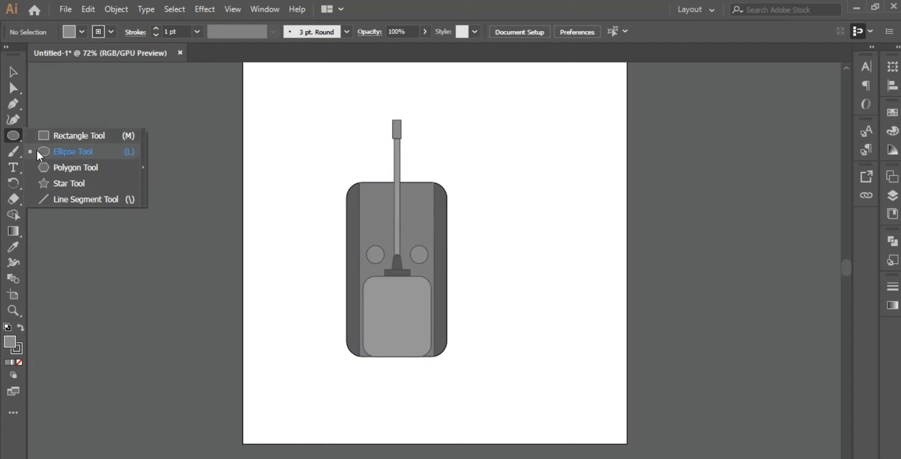
{"action": "left_click", "coordinate": [65, 198]}
{"action": "left_click_drag", "start_coordinate": [377, 212], "coordinate": [419, 210]}
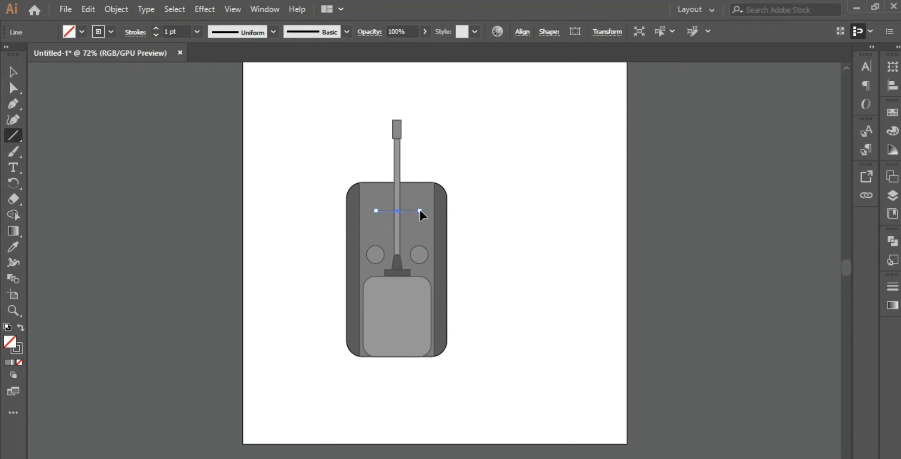
{"action": "double_click", "coordinate": [10, 341]}
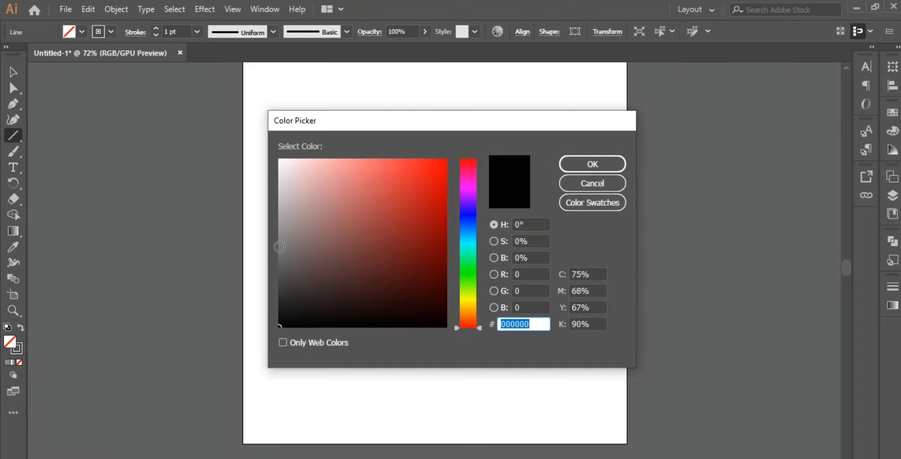
{"action": "left_click", "coordinate": [278, 246]}
{"action": "left_click", "coordinate": [592, 164]}
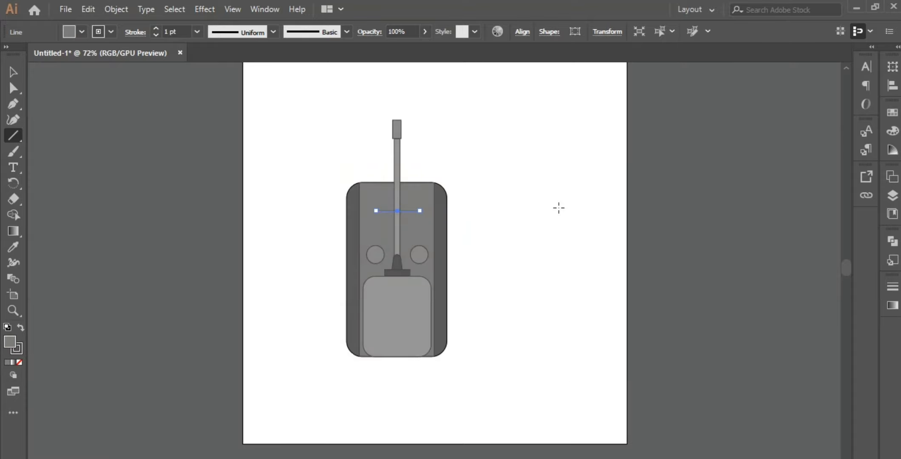
{"action": "left_click", "coordinate": [13, 73]}
{"action": "left_click", "coordinate": [308, 248]}
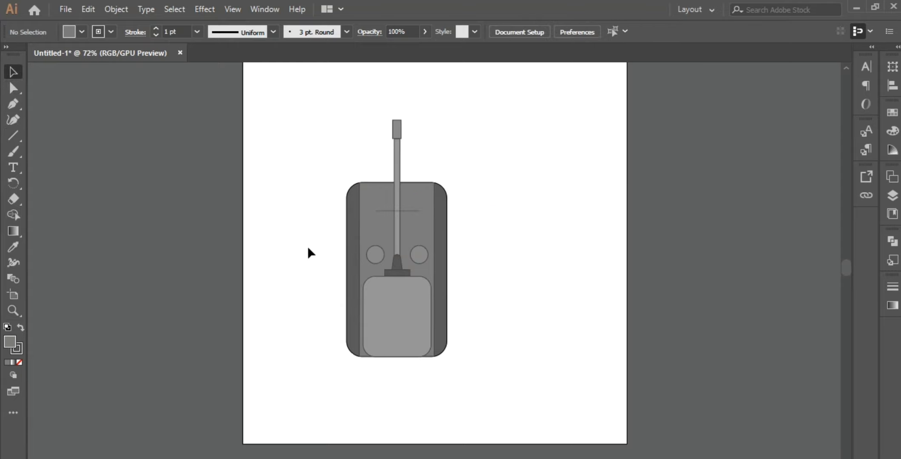
Step: Move the horizontal line beneath the narrow bar in the layer's stacking order
{"action": "left_click", "coordinate": [891, 196]}
{"action": "left_click_drag", "start_coordinate": [806, 203], "coordinate": [809, 248]}
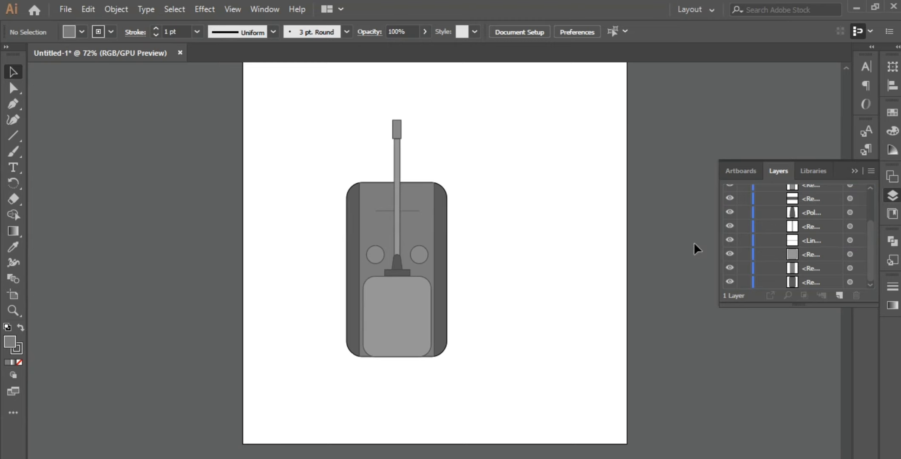
{"action": "left_click", "coordinate": [856, 169]}
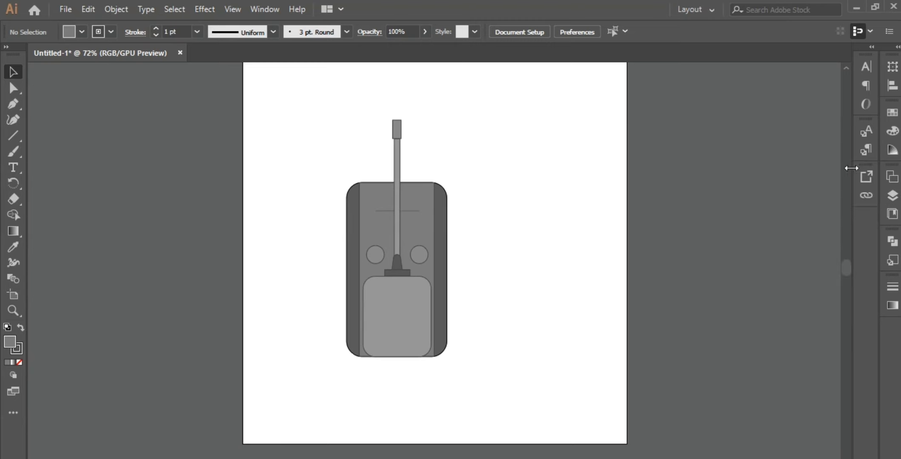
Step: Copy the left small circle and place the duplicate on the turret's upper right area
{"action": "left_click", "coordinate": [376, 257]}
{"action": "left_click", "coordinate": [89, 10]}
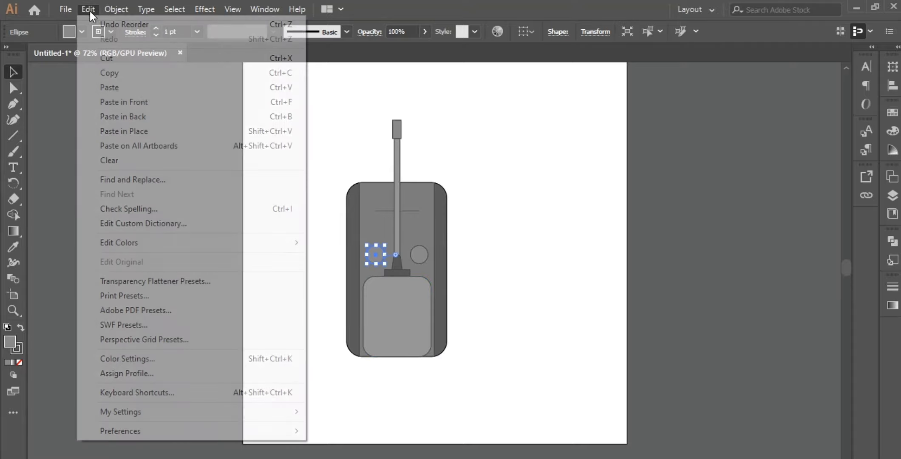
{"action": "left_click", "coordinate": [101, 74]}
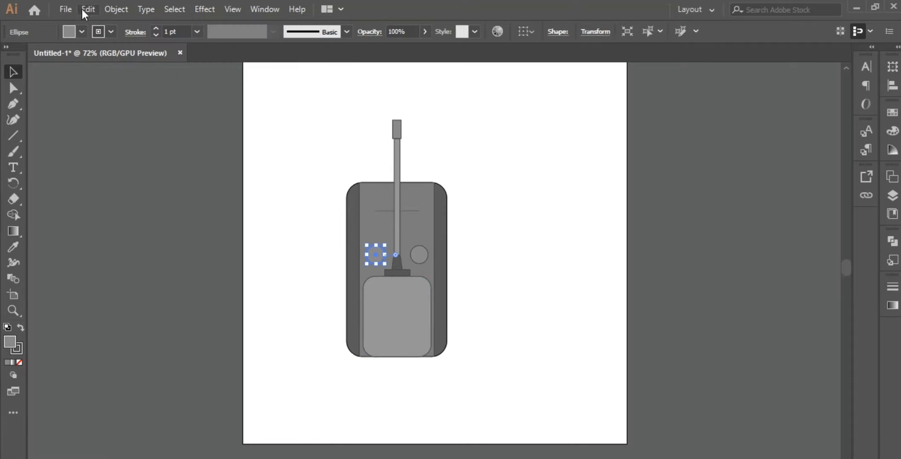
{"action": "left_click", "coordinate": [82, 8]}
{"action": "left_click", "coordinate": [108, 88]}
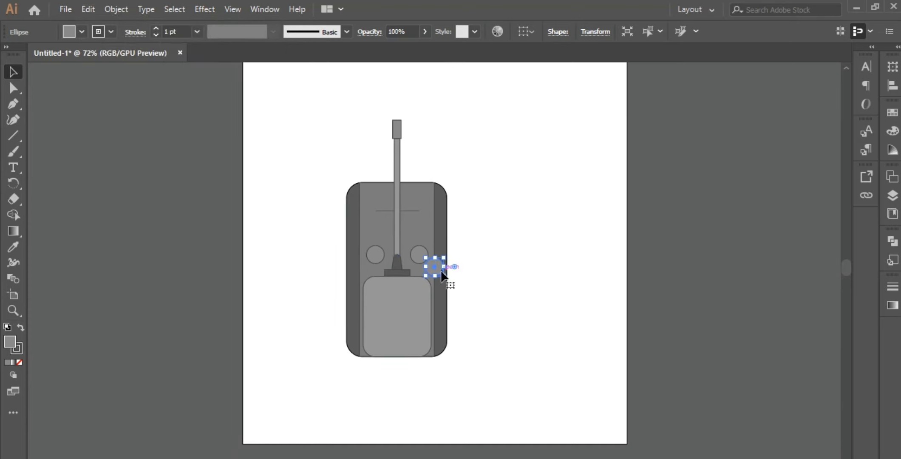
{"action": "left_click_drag", "start_coordinate": [440, 271], "coordinate": [419, 298]}
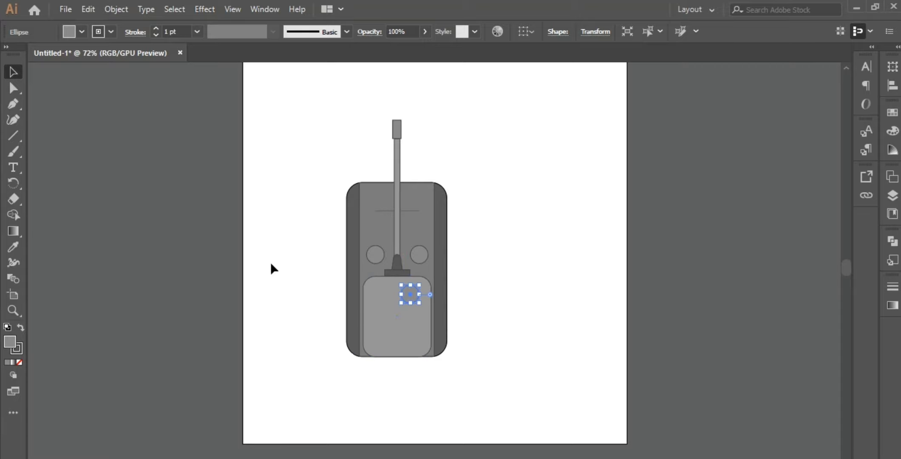
{"action": "left_click", "coordinate": [259, 247]}
Step: Paste another copy of the circle and place it on the turret's lower left area
{"action": "left_click", "coordinate": [96, 9]}
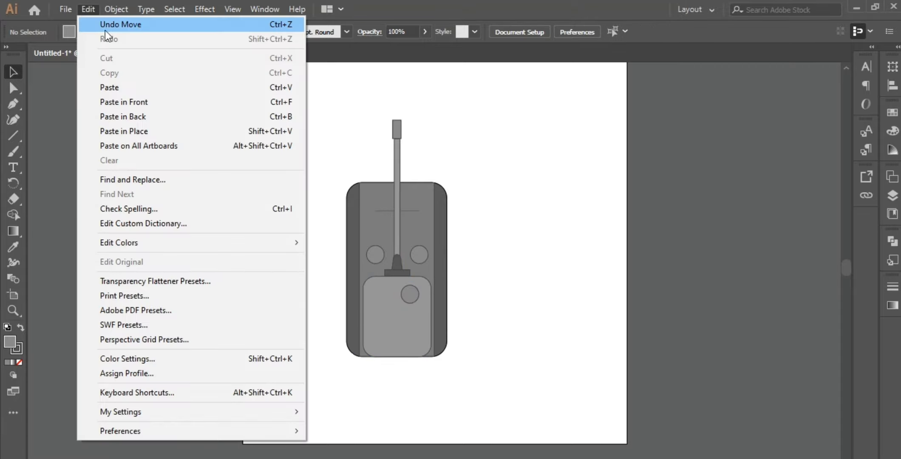
{"action": "left_click", "coordinate": [114, 92]}
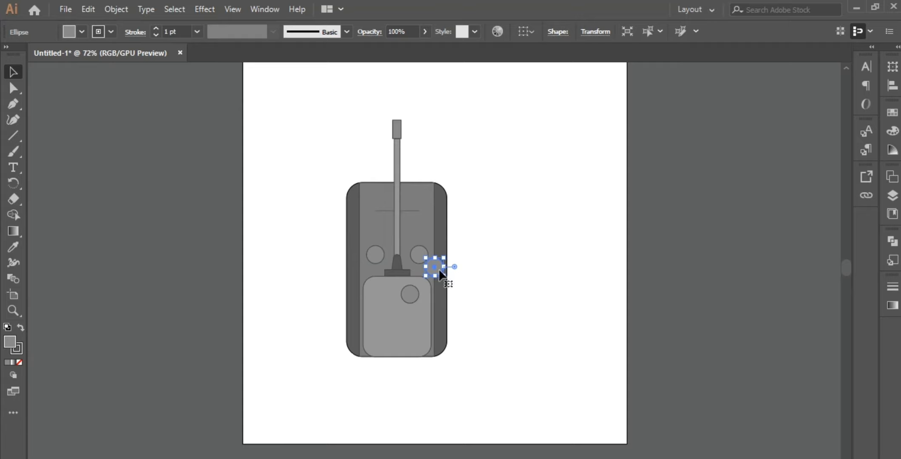
{"action": "left_click_drag", "start_coordinate": [434, 266], "coordinate": [388, 337]}
{"action": "left_click", "coordinate": [225, 261]}
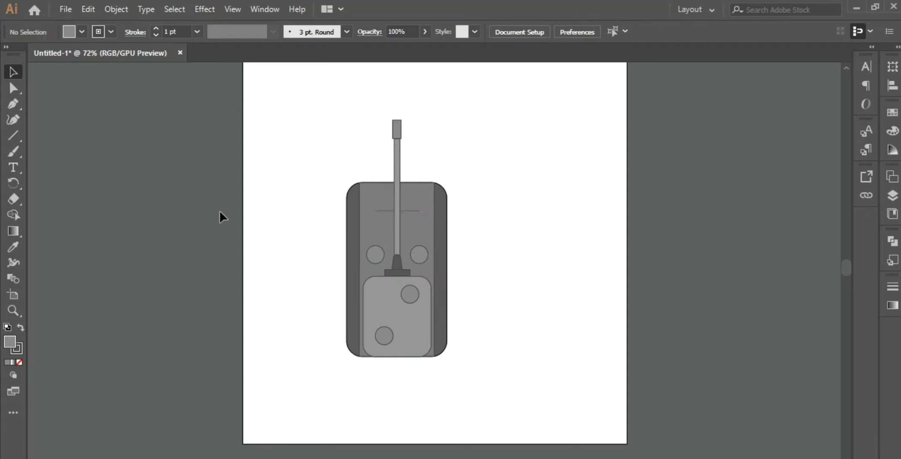
Step: Draw a short horizontal line on the turret's left half, between the two circles, and set its fill to grey 757575
{"action": "left_click", "coordinate": [13, 136]}
{"action": "mouse_move", "coordinate": [368, 303]}
{"action": "left_mouse_down"}
{"action": "mouse_move", "coordinate": [415, 303]}
{"action": "mouse_move", "coordinate": [397, 304]}
{"action": "left_mouse_up"}
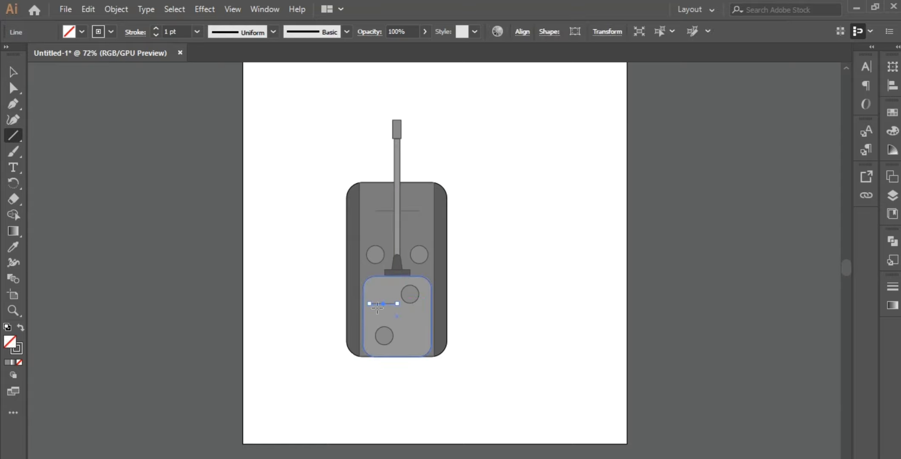
{"action": "double_click", "coordinate": [9, 342]}
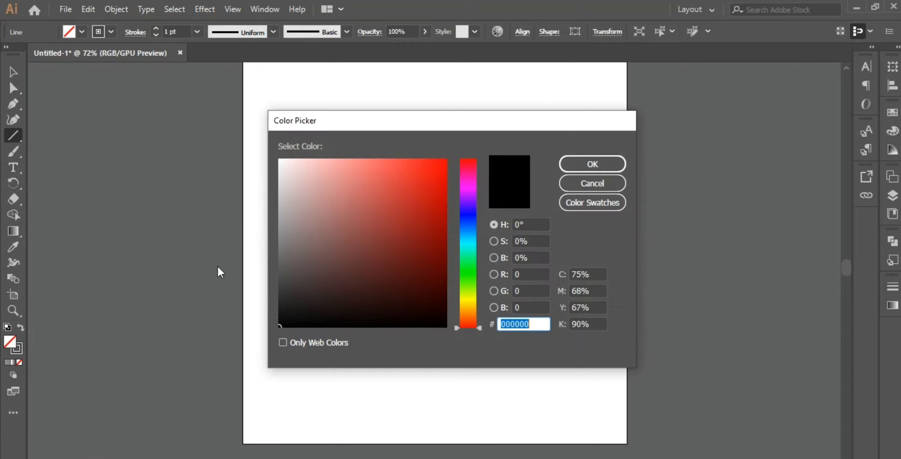
{"action": "left_click", "coordinate": [279, 250]}
{"action": "left_click", "coordinate": [573, 169]}
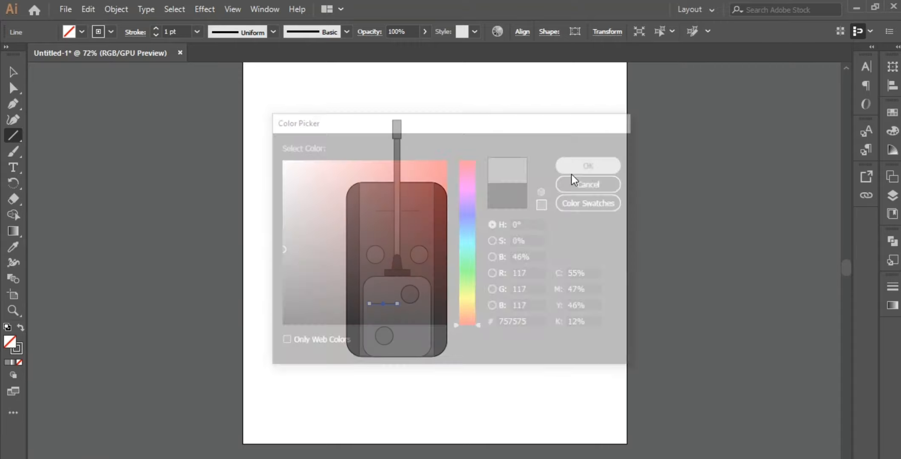
{"action": "left_click", "coordinate": [13, 71]}
{"action": "left_click", "coordinate": [109, 169]}
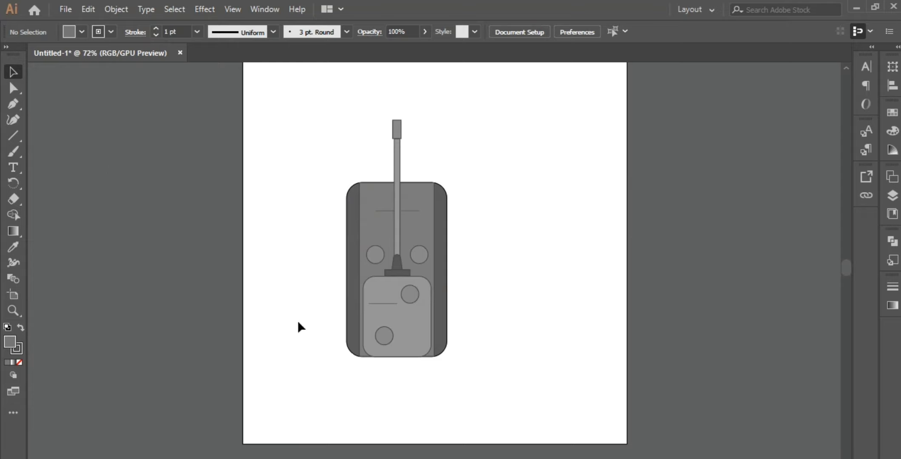